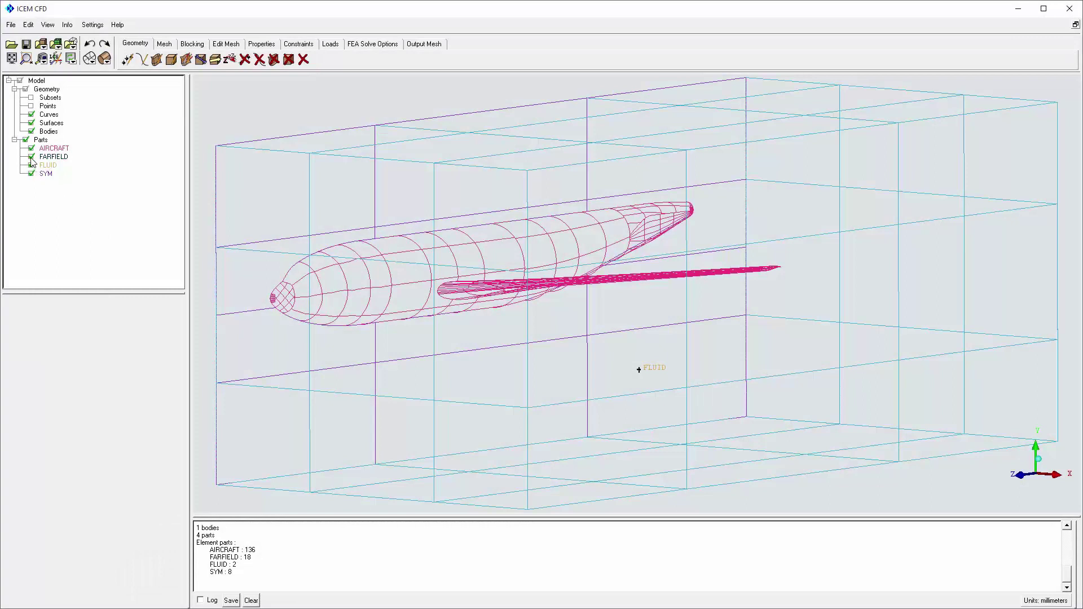
Hide the FARFIELD part and the geometry surfaces so only curve outlines remain.
click(31, 156)
click(32, 123)
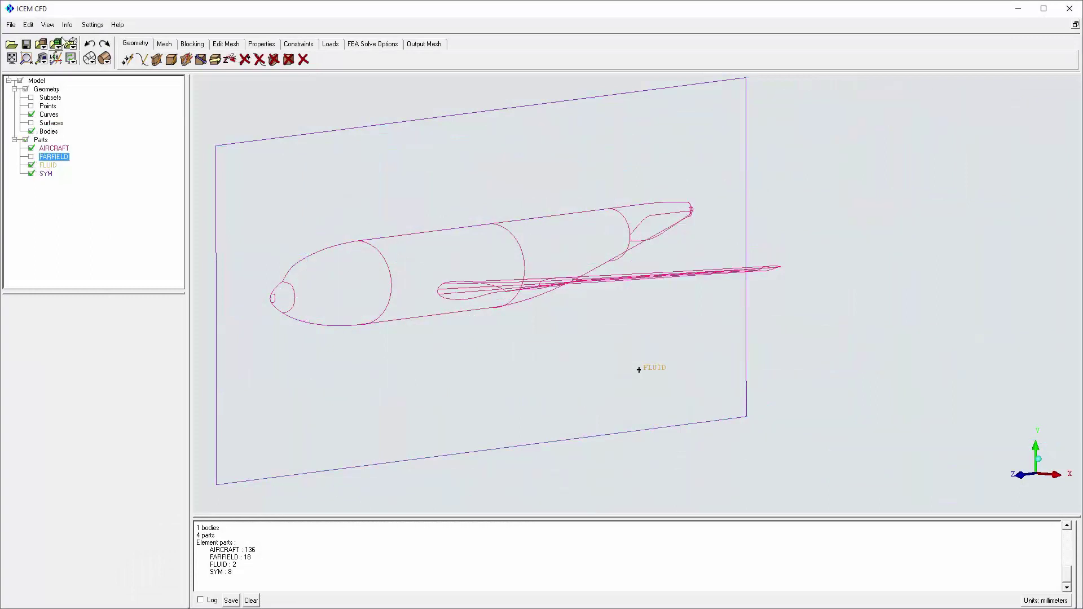
Set the Hexa Meshing free face mesh type to All Tri and save the options.
click(92, 25)
mouse_move(162, 165)
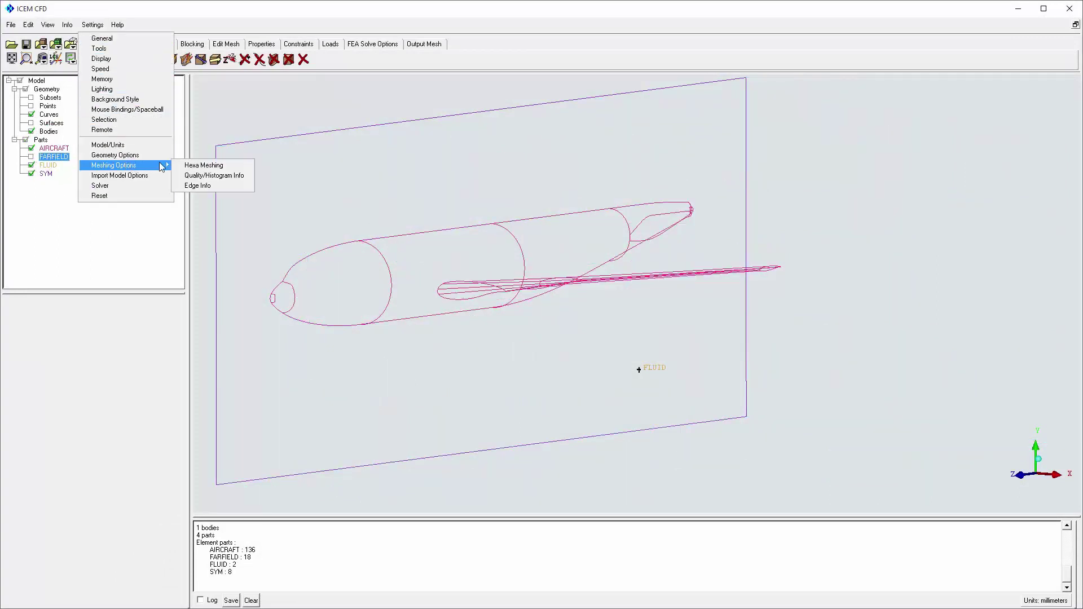
click(195, 164)
drag(181, 334, 180, 427)
click(167, 525)
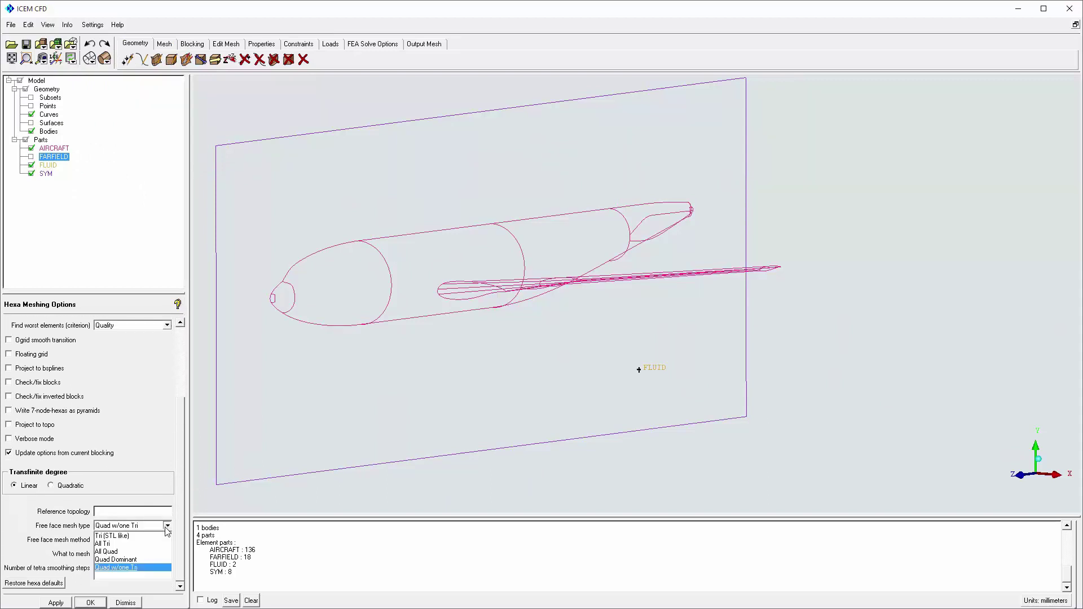
click(126, 554)
click(91, 602)
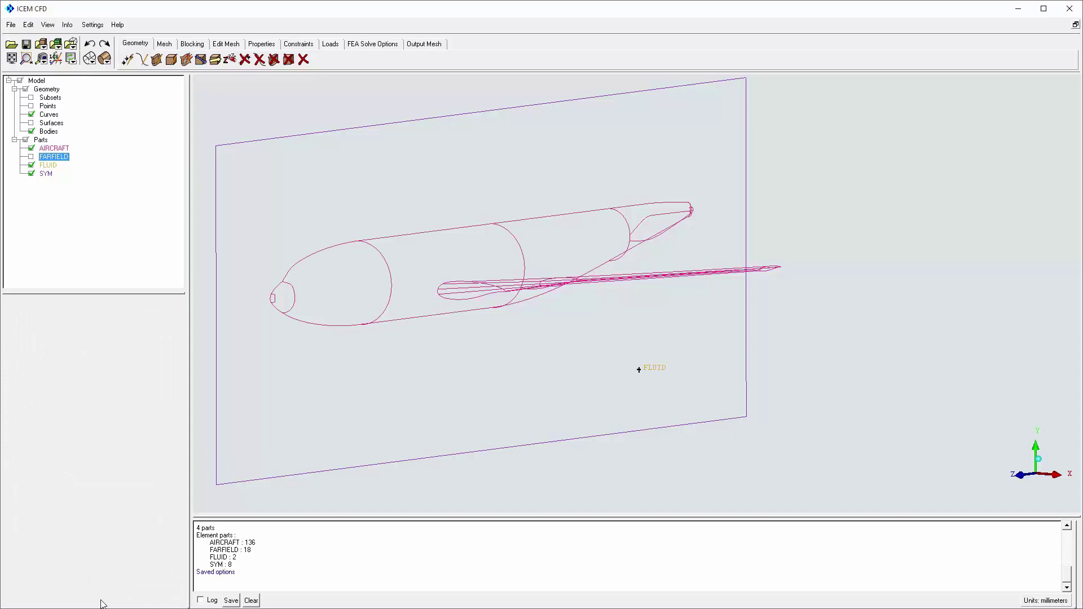
Zoom onto the wing tip and measure the trailing-edge gap between two points.
click(26, 58)
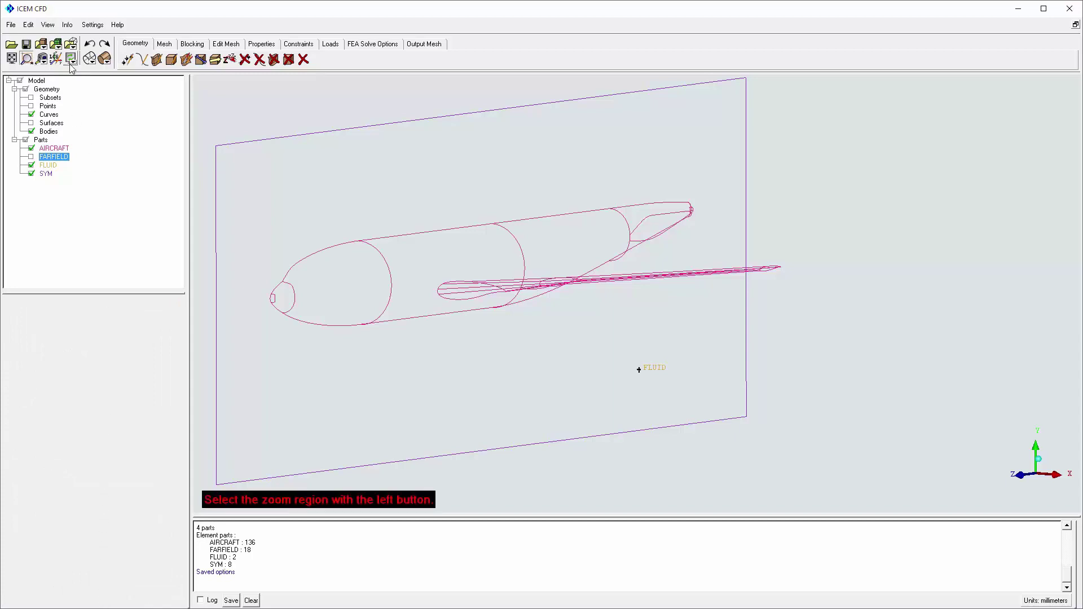
drag(722, 261, 788, 274)
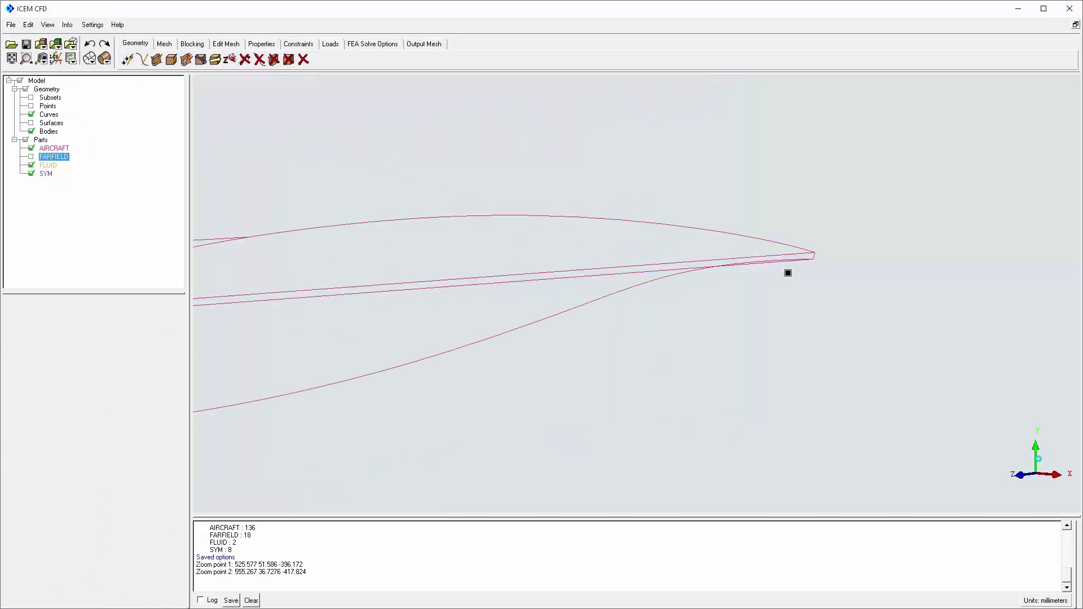
click(55, 58)
click(815, 253)
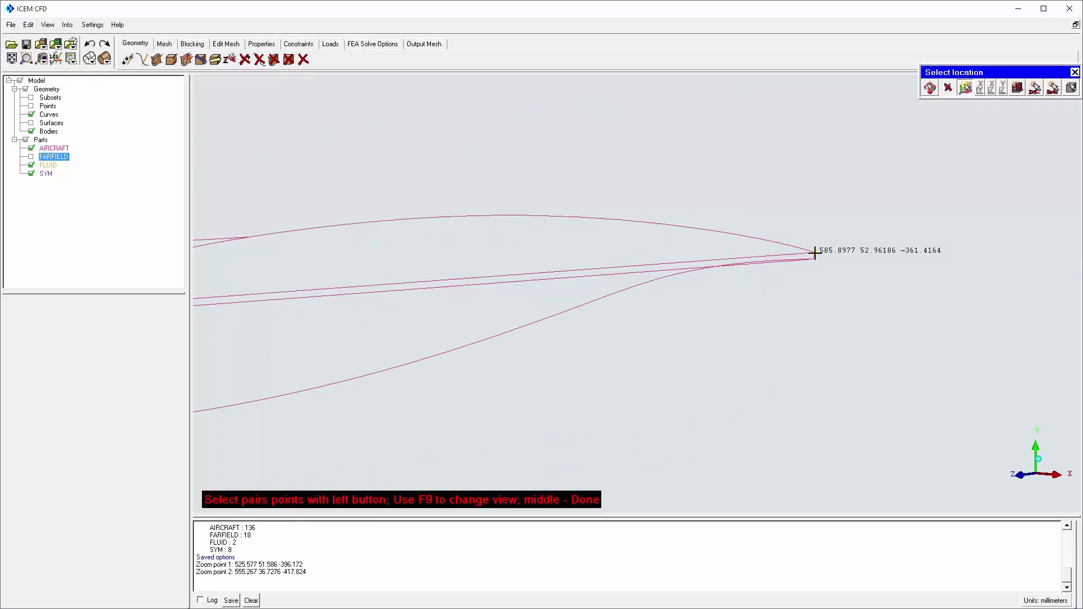
click(813, 260)
middle_click(812, 259)
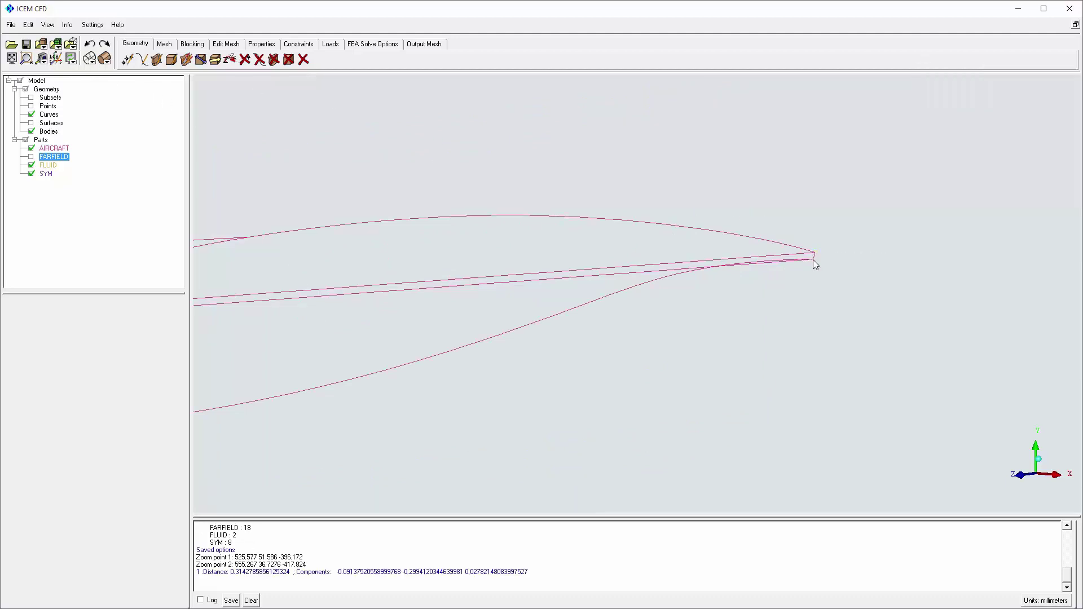
Apply the global mesh setup with scale factor 1 and max element size 30.
click(169, 45)
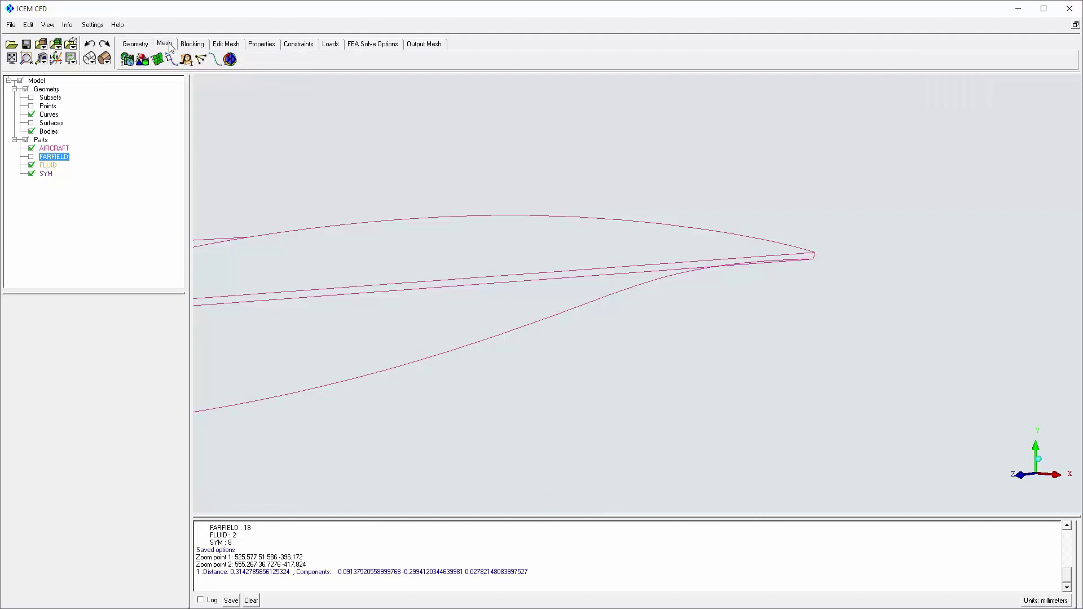
click(128, 59)
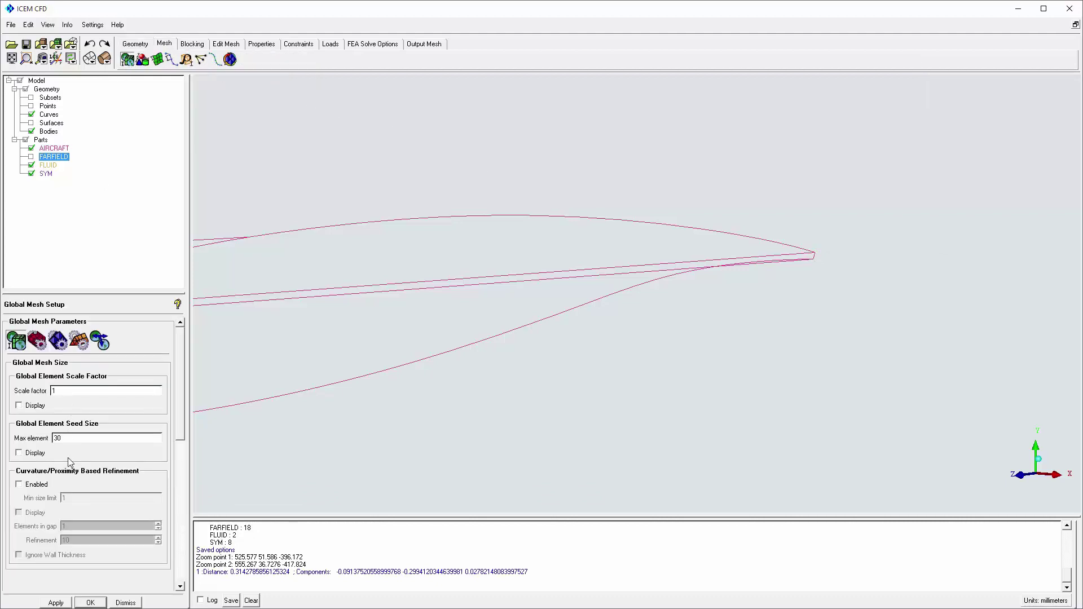
click(64, 600)
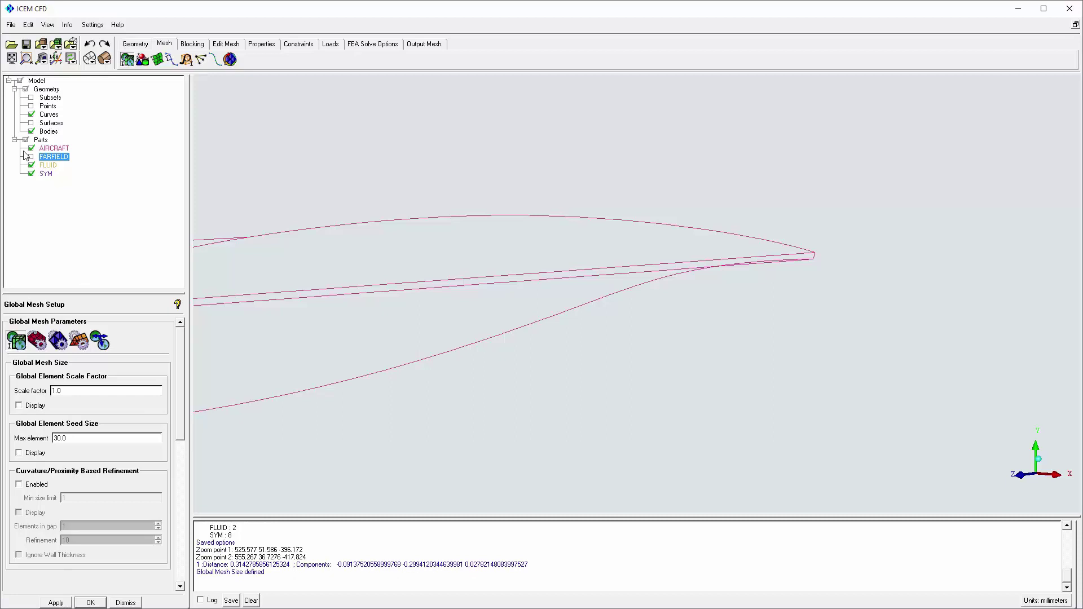
click(11, 58)
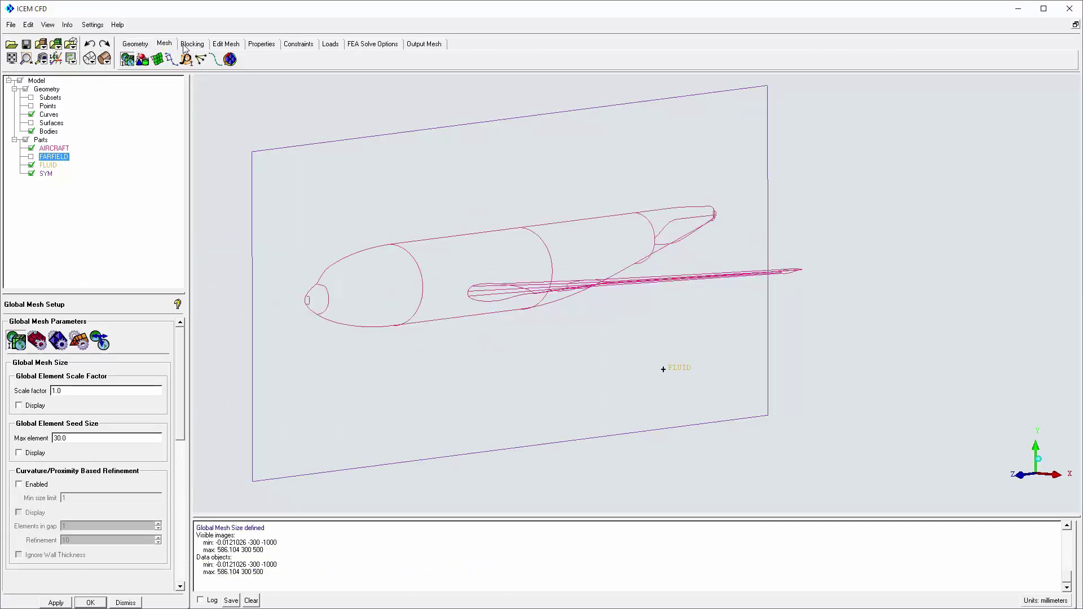
Create a 3D Multizone initial block in FLUID with decomposition None, and hide the curves.
click(183, 49)
click(128, 59)
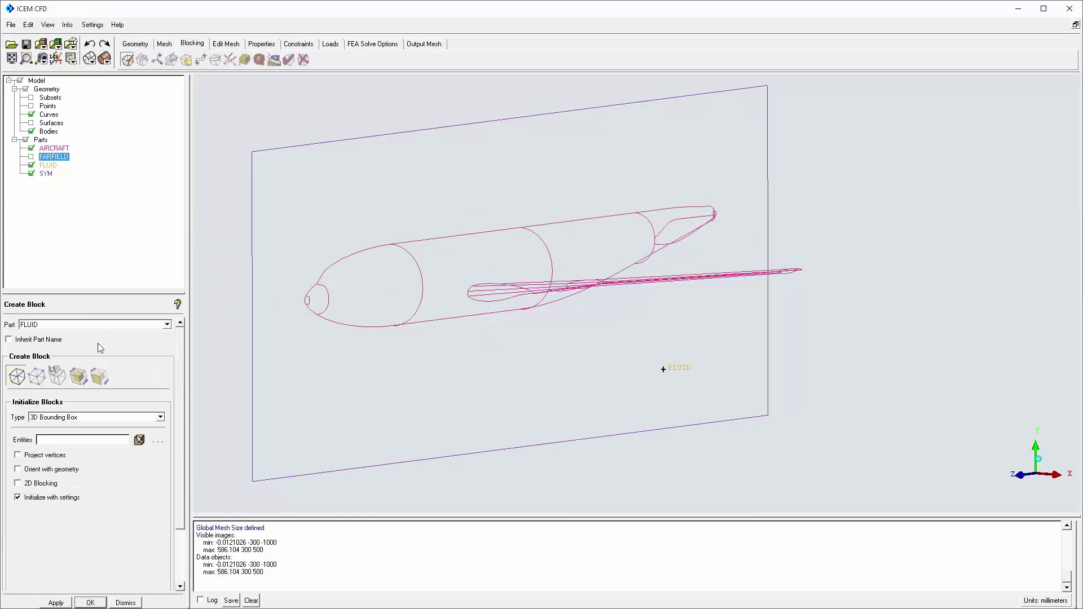
click(160, 418)
click(69, 450)
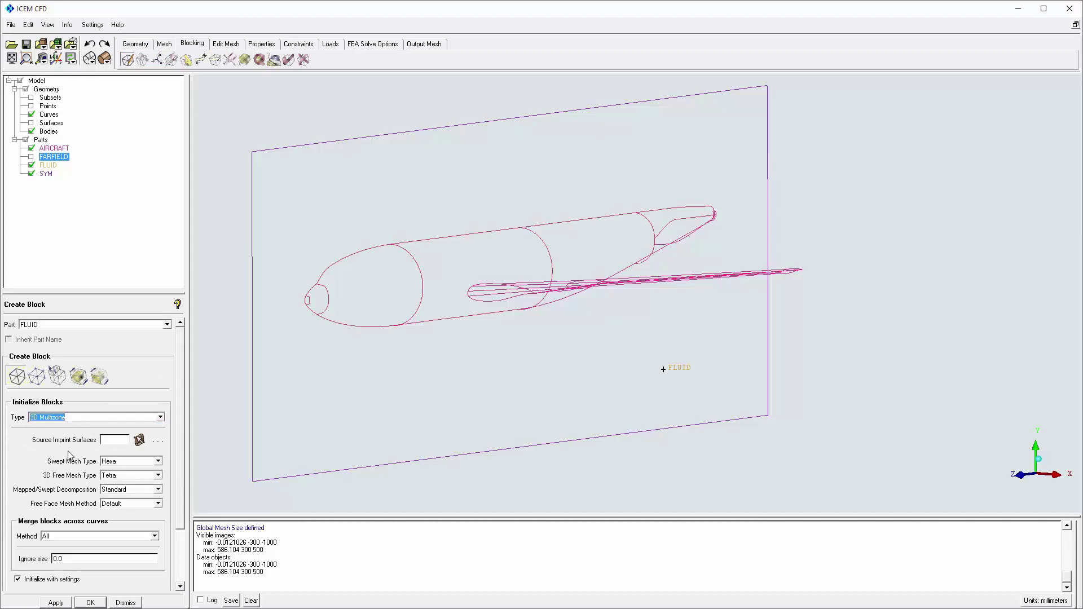
click(159, 489)
click(125, 499)
click(95, 603)
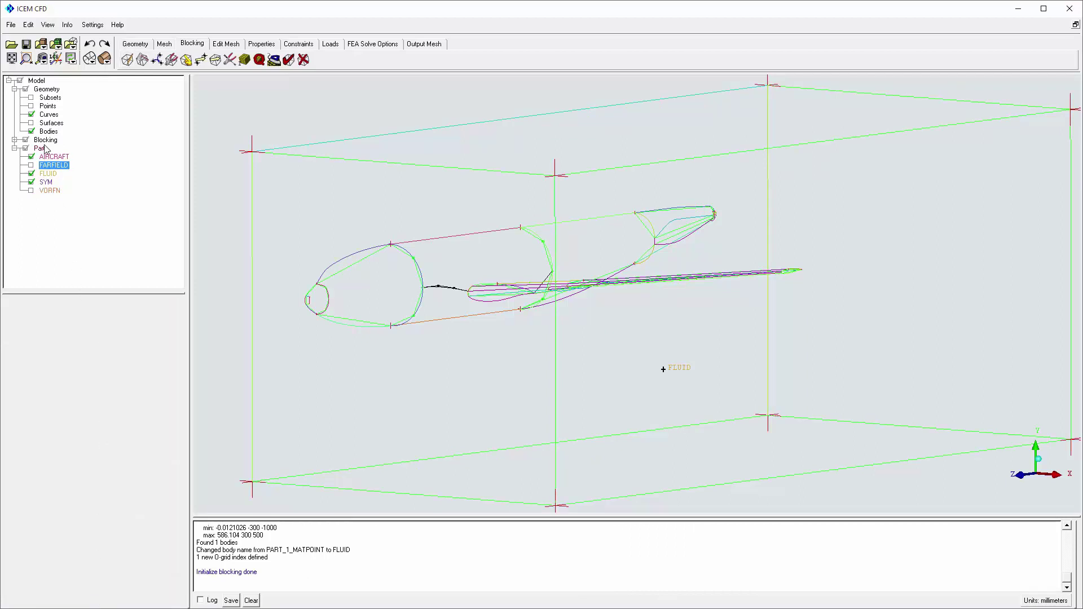
click(31, 115)
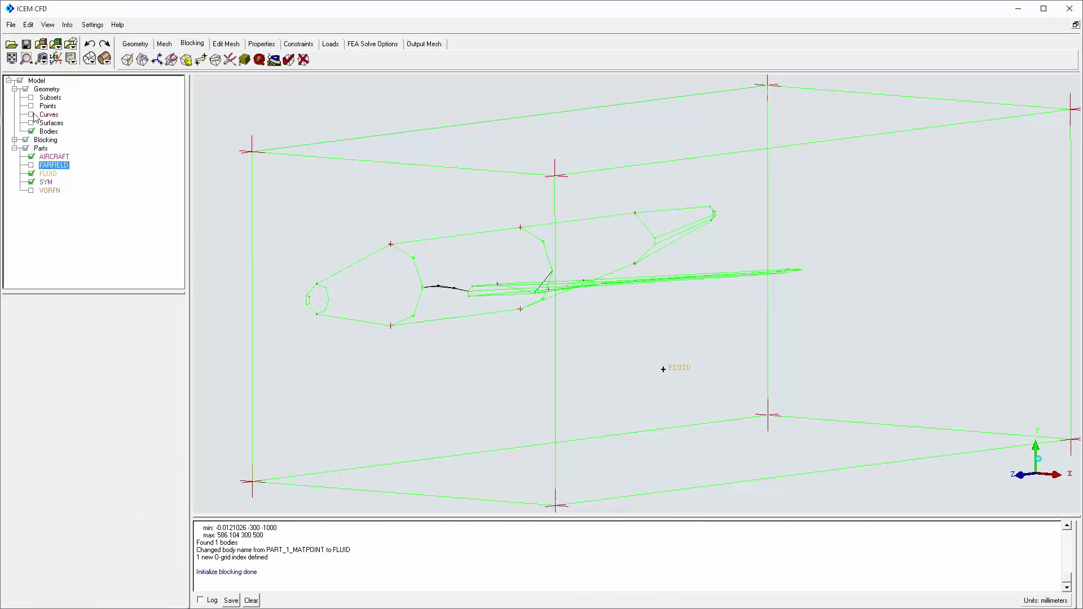
Display the recomputed pre-mesh with solid shading and zoom in on the aircraft nose.
click(15, 140)
click(31, 191)
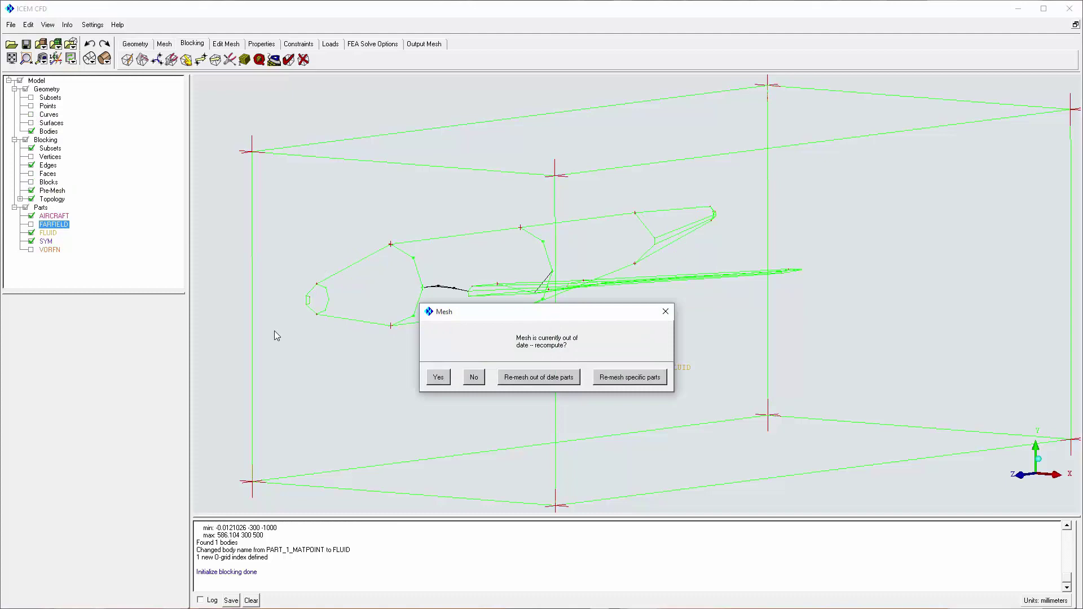
click(434, 378)
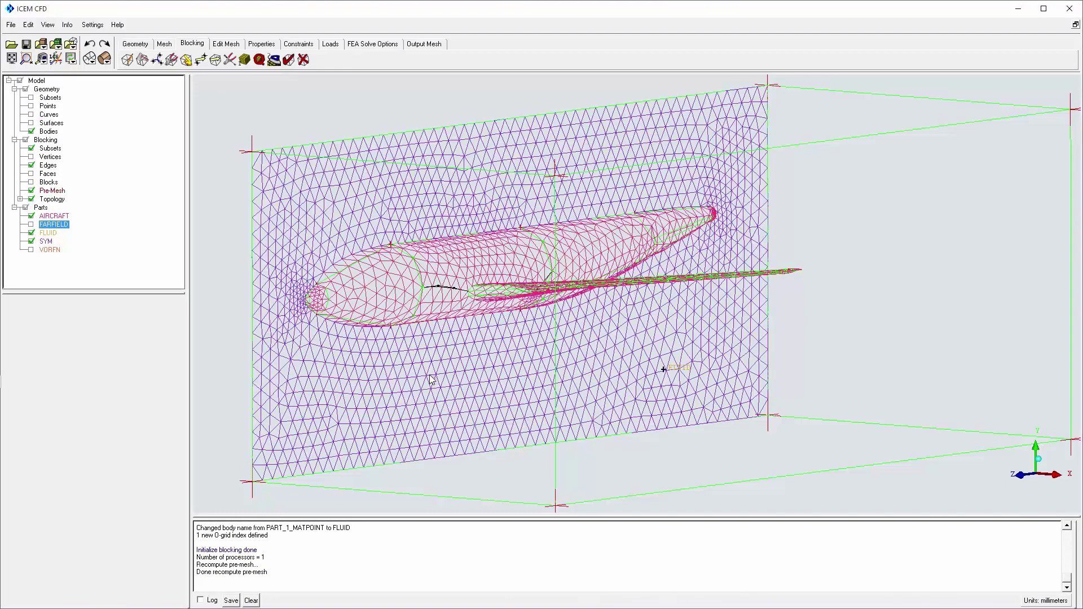
click(104, 59)
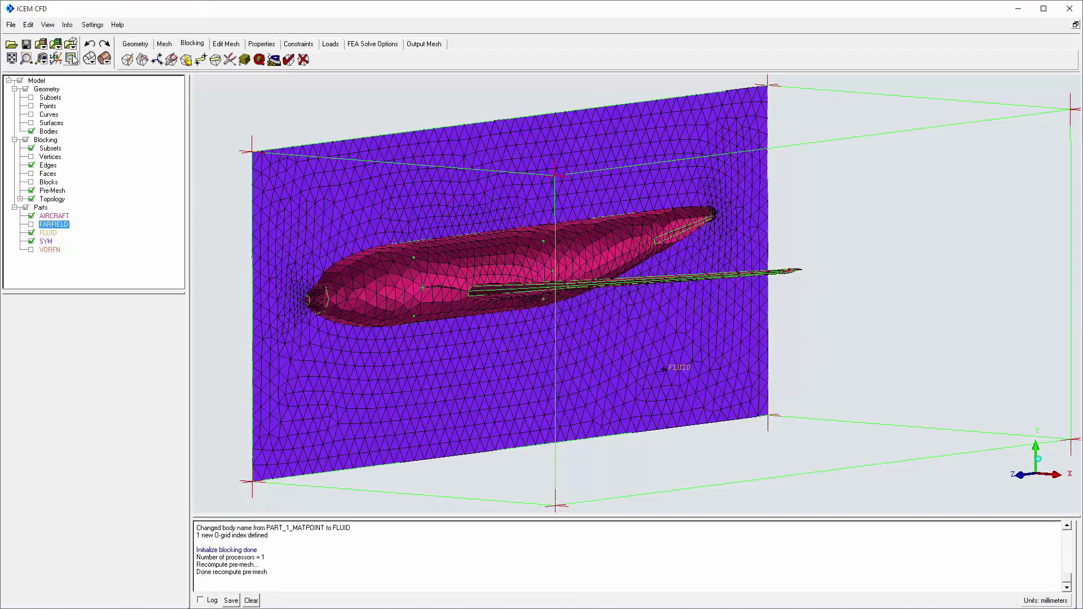
click(26, 59)
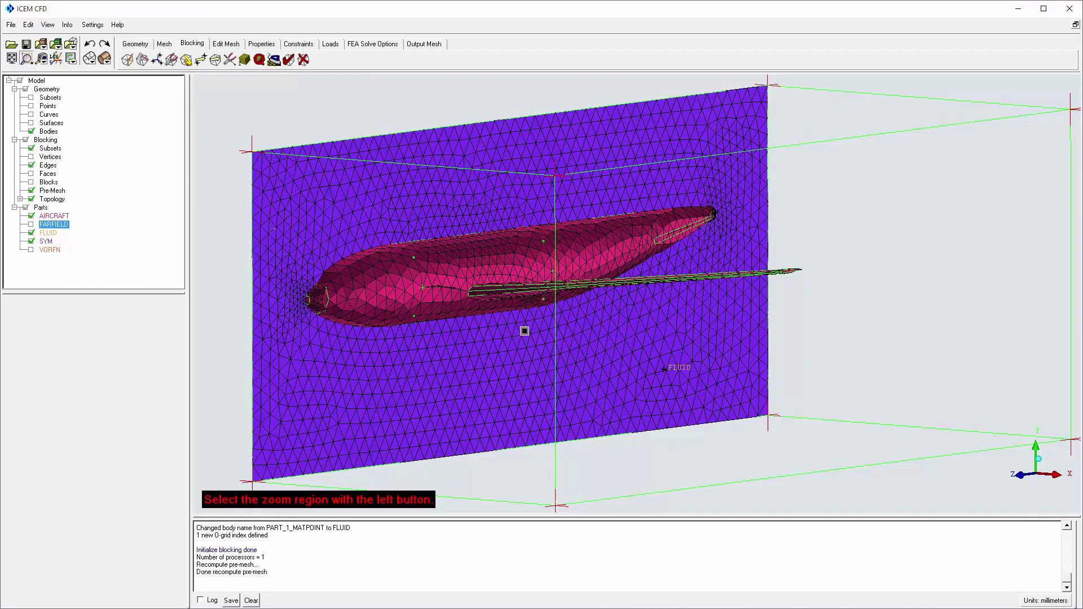
drag(273, 229, 536, 349)
drag(459, 442, 432, 438)
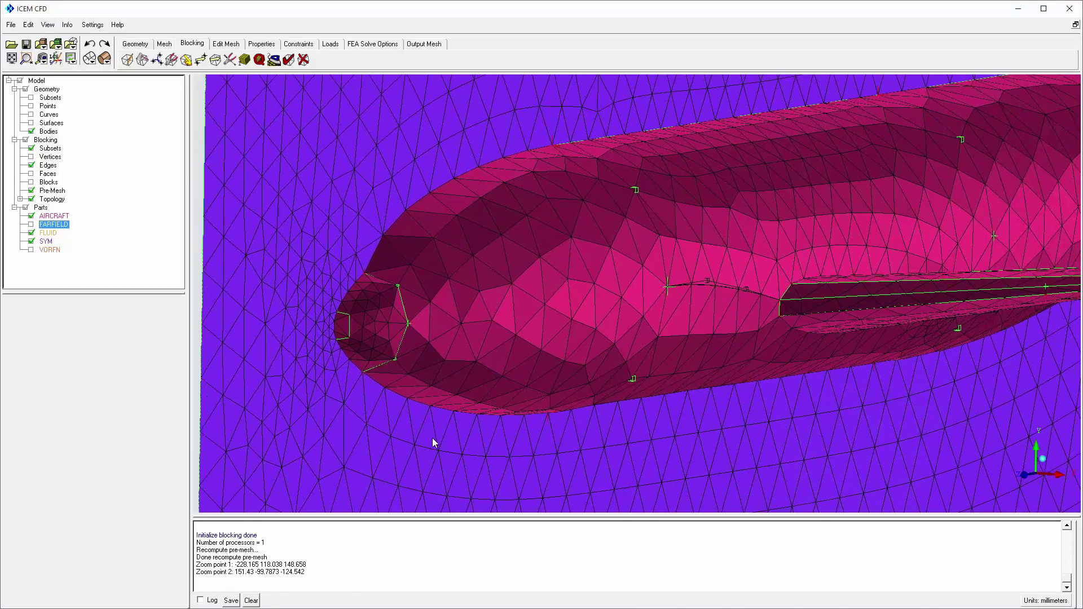
Hide the pre-mesh and split two nose block edges with projected vertices.
click(32, 192)
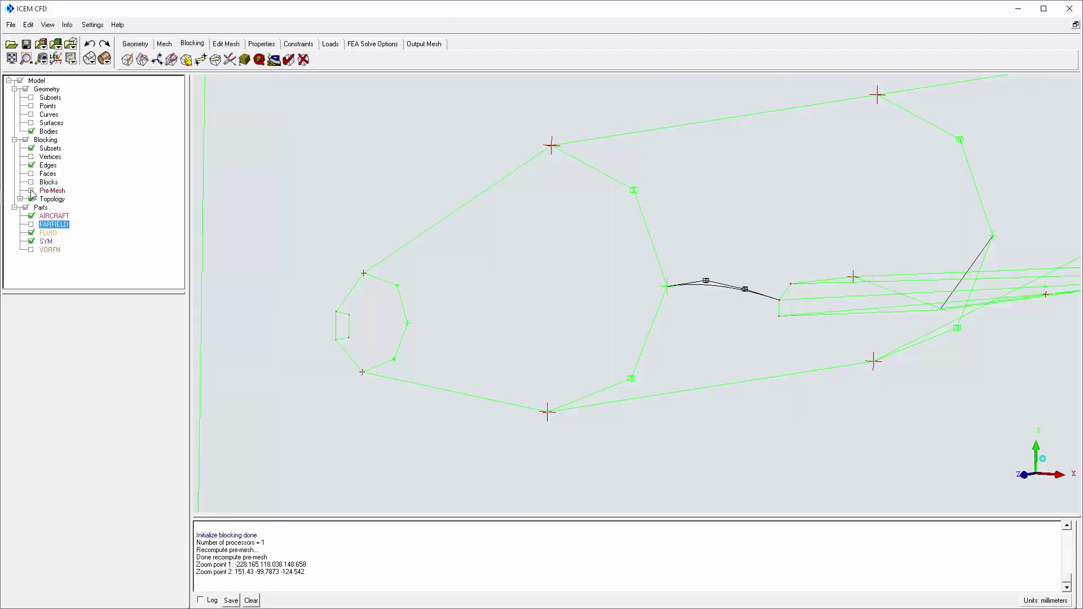
click(142, 60)
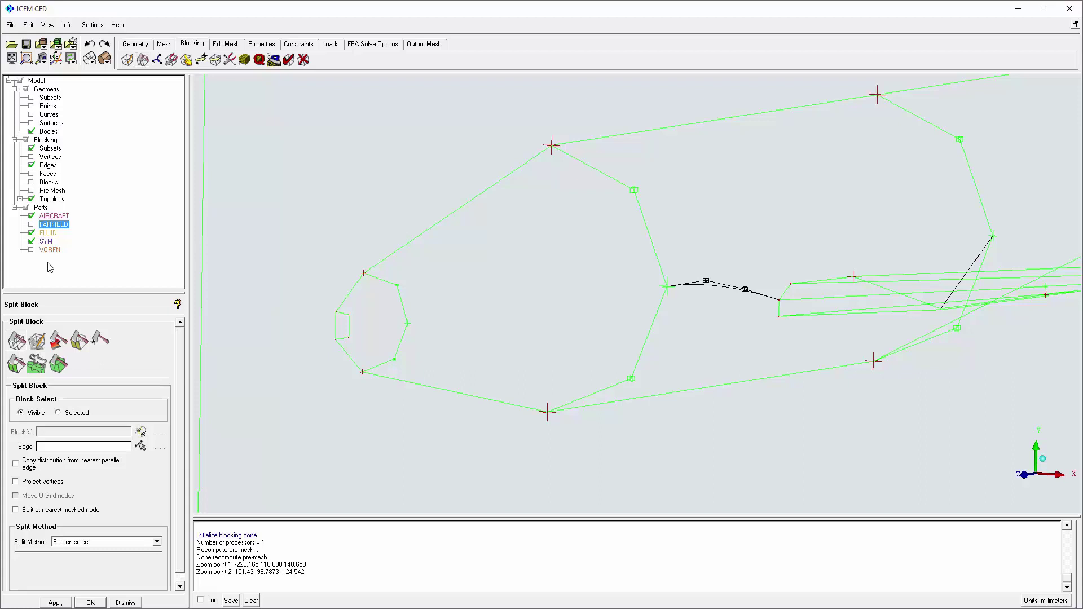
click(16, 482)
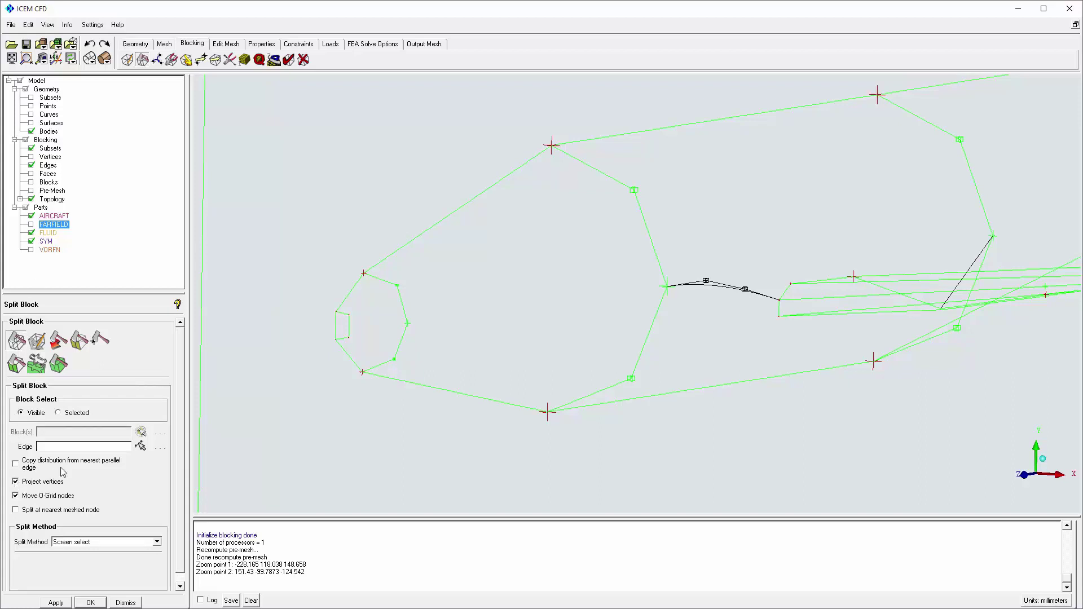
click(141, 447)
click(401, 343)
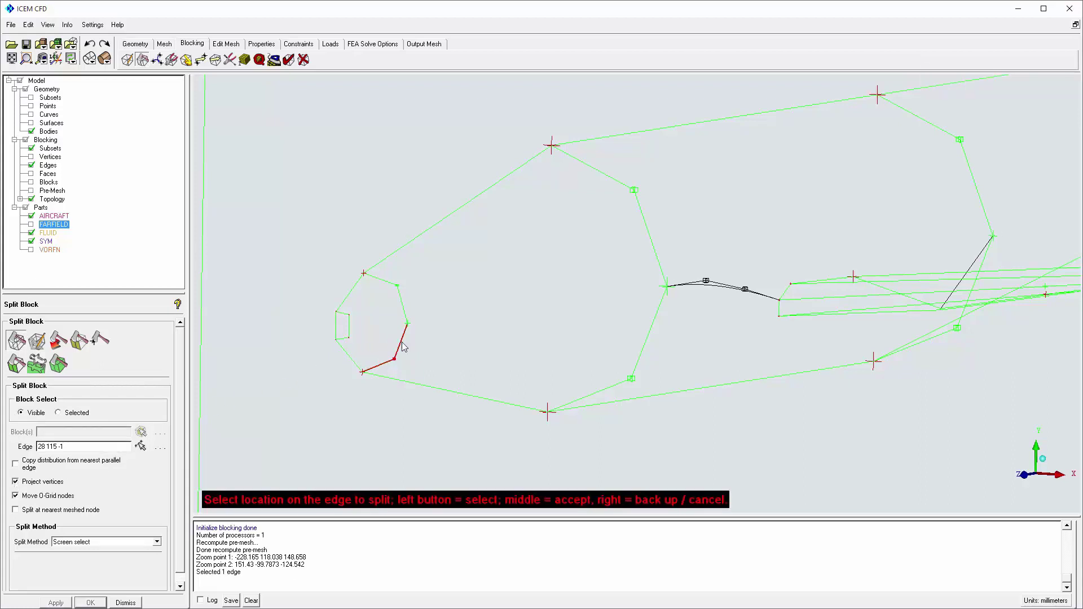
click(401, 343)
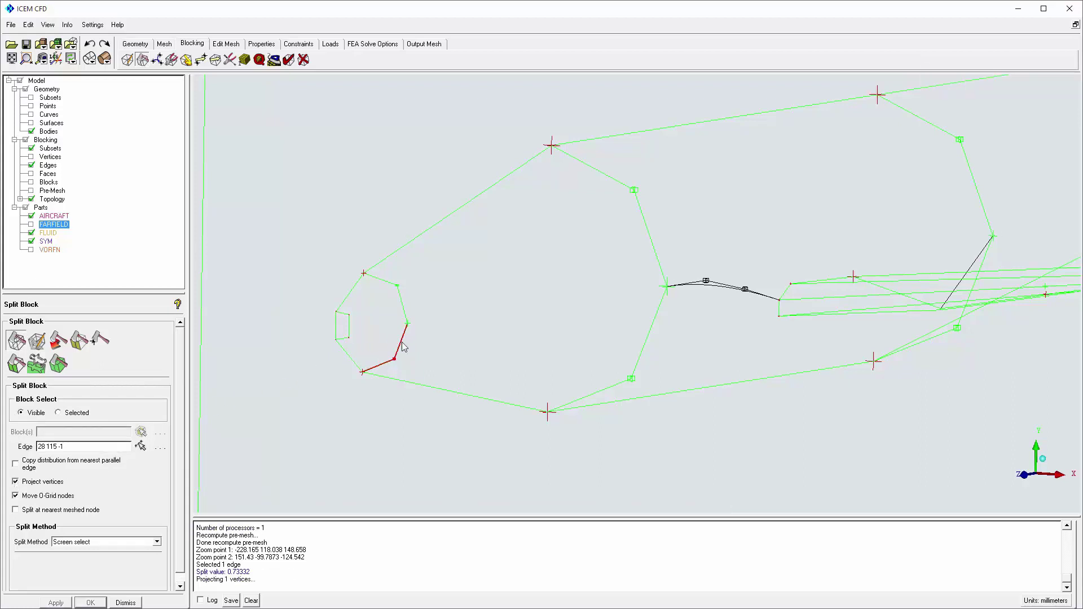
click(648, 336)
click(648, 336)
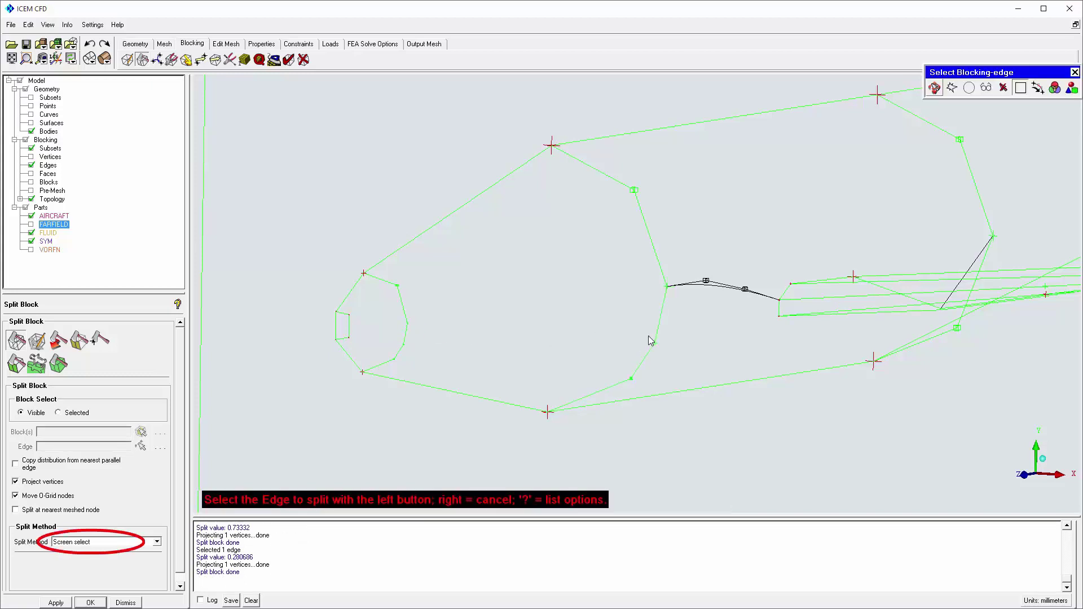
right_click(648, 336)
click(16, 364)
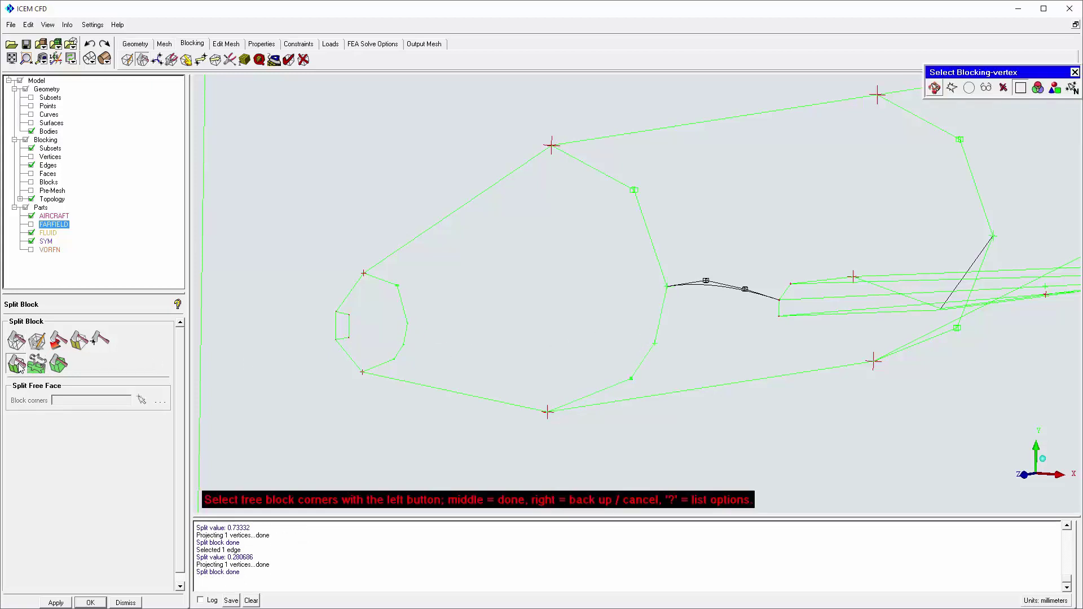
Split the lower free faces with edges running from the nose to the wing root.
middle_click(402, 344)
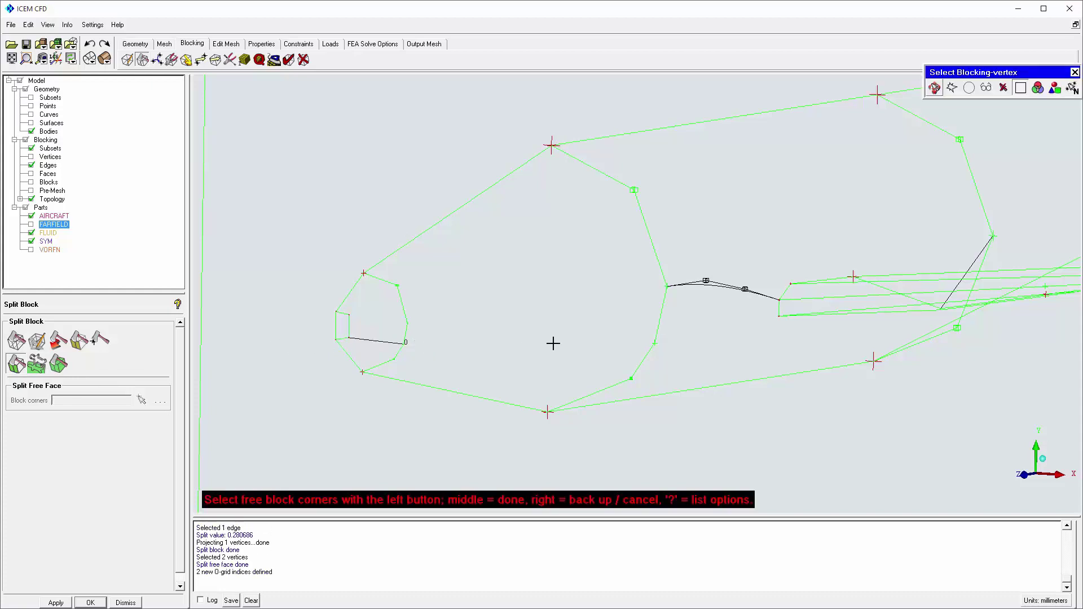
click(657, 342)
middle_click(658, 342)
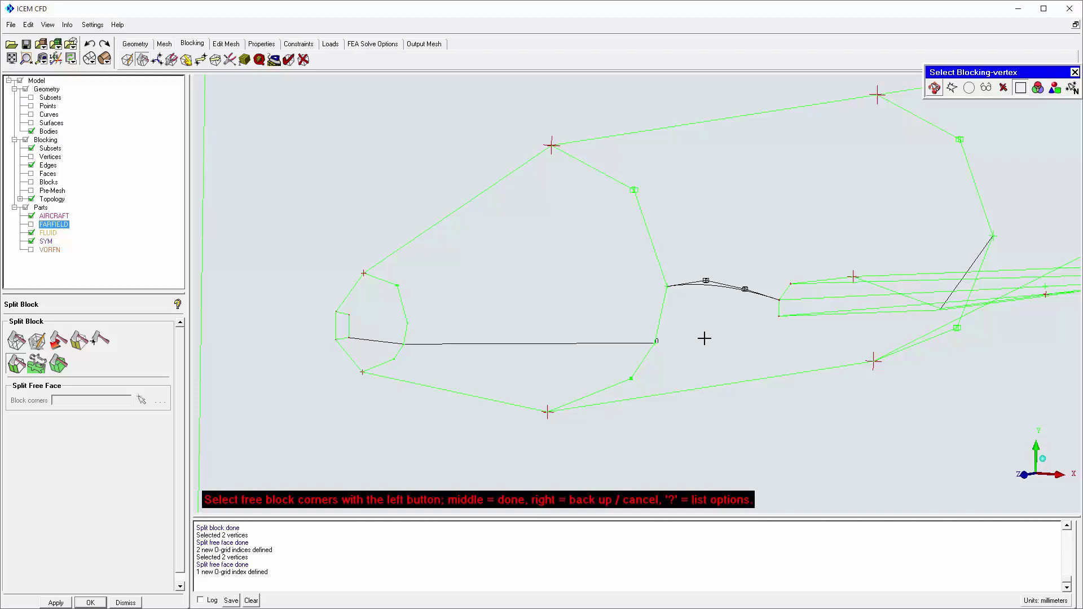
middle_click(778, 319)
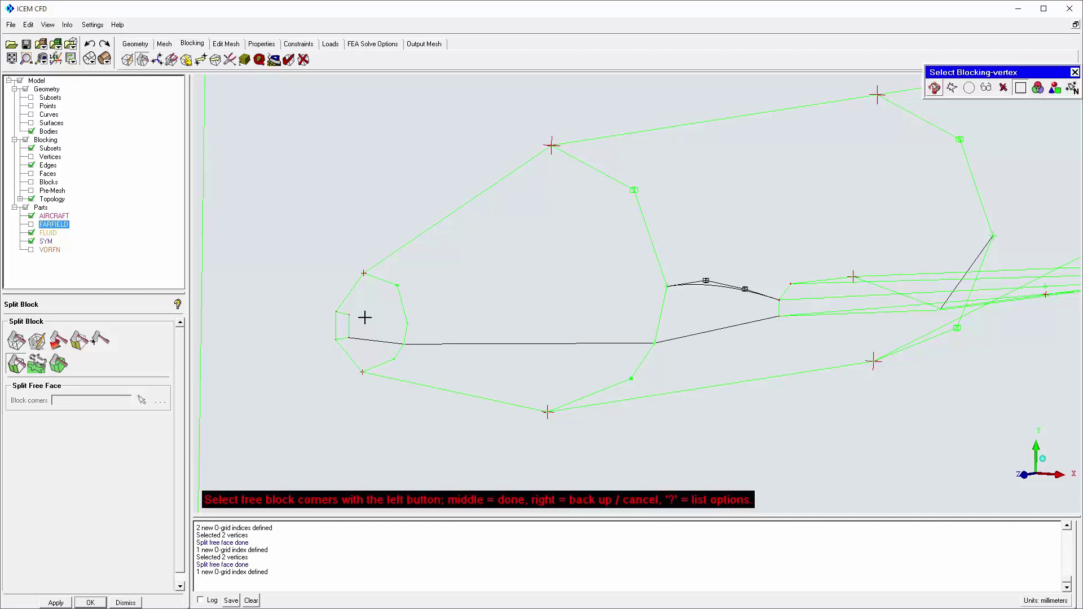
Add the upper free-face edges from the nose corner back to the wing root.
click(405, 321)
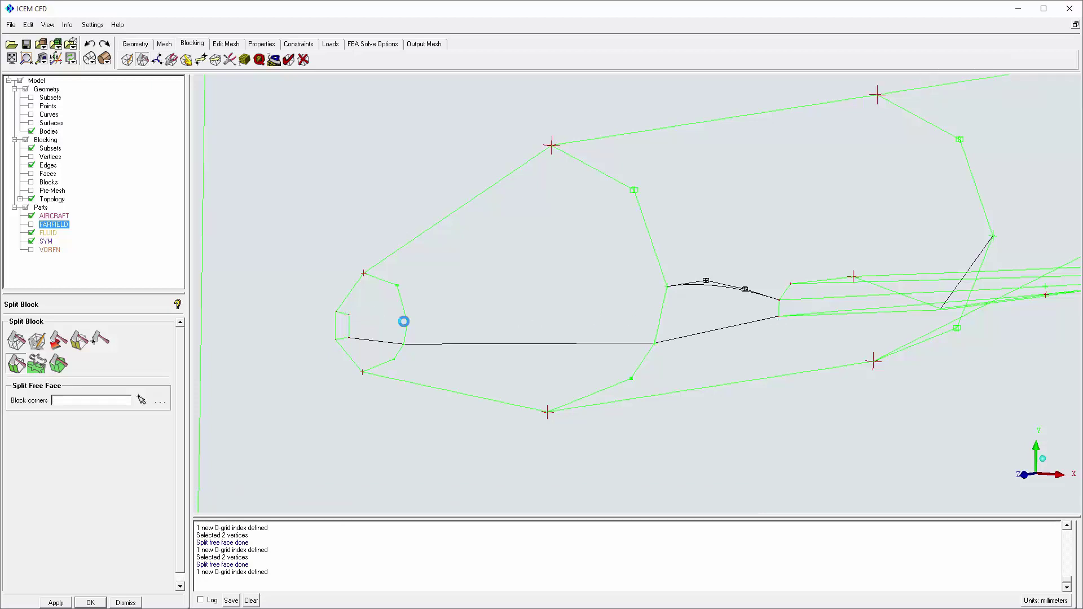
middle_click(405, 322)
click(666, 287)
middle_click(667, 287)
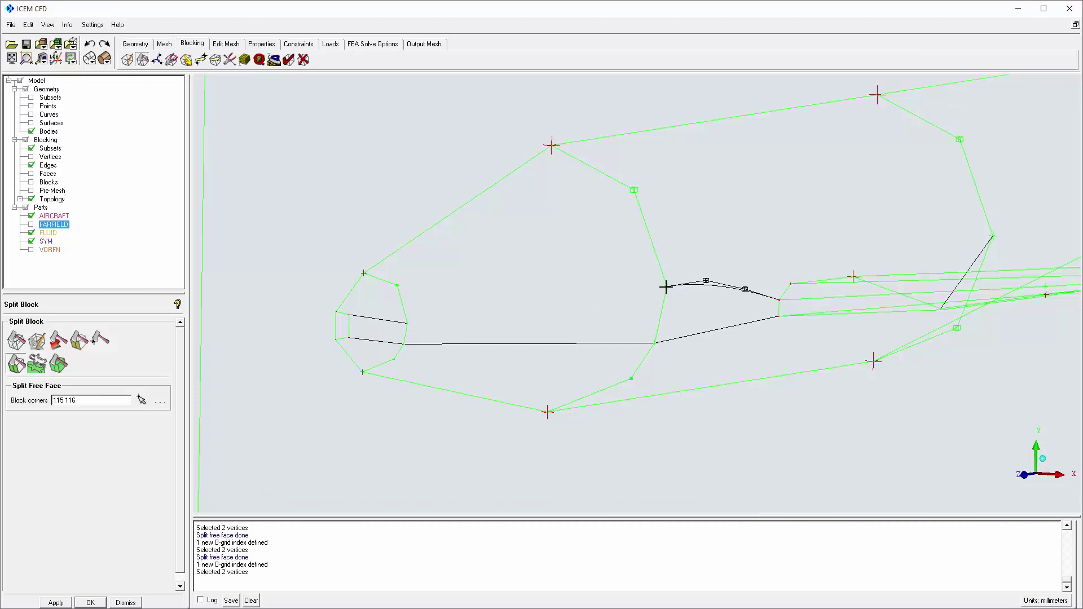
middle_click(788, 282)
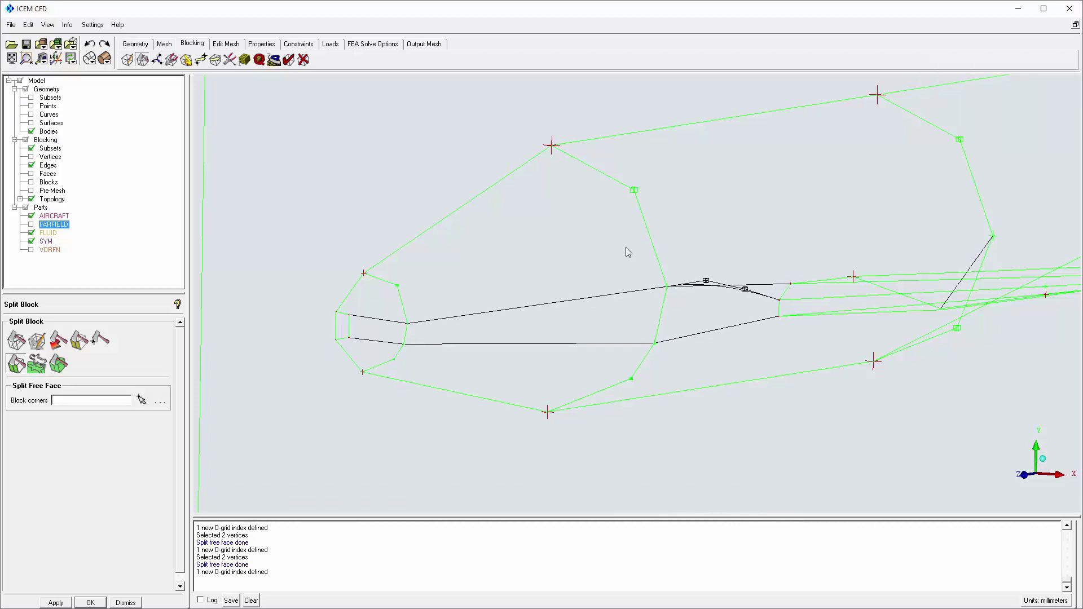
click(171, 59)
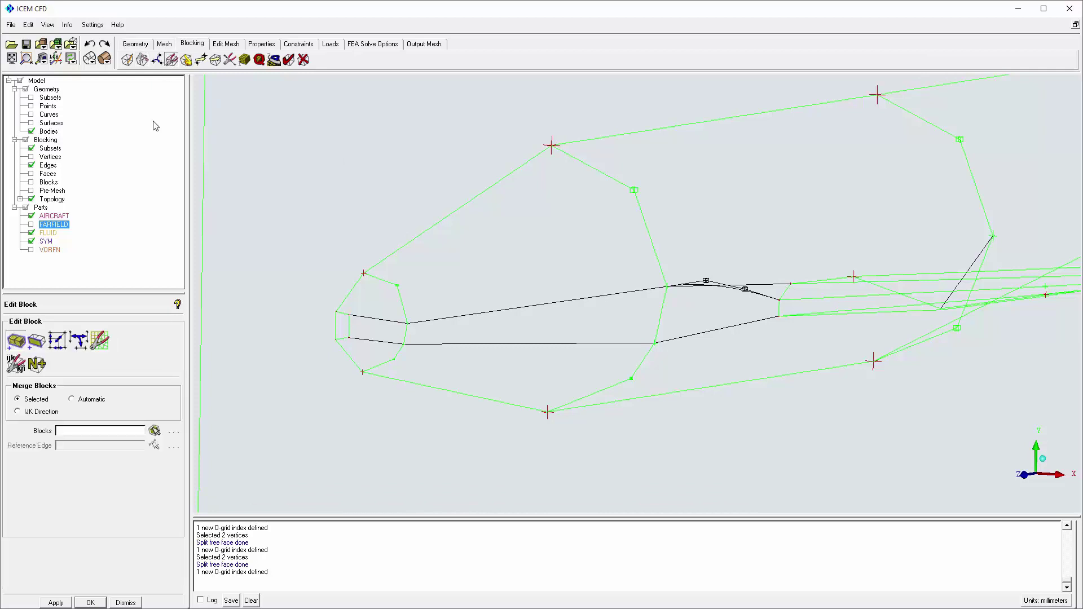
Merge the two faces beside the wing root into one using the Block Faces method.
click(36, 341)
click(171, 405)
click(124, 423)
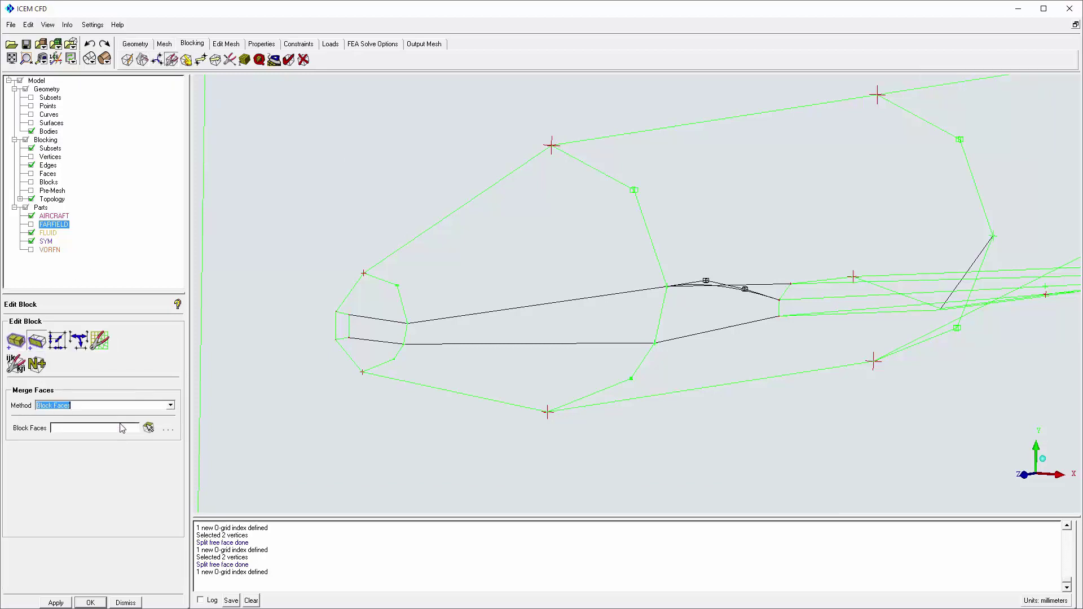
click(687, 314)
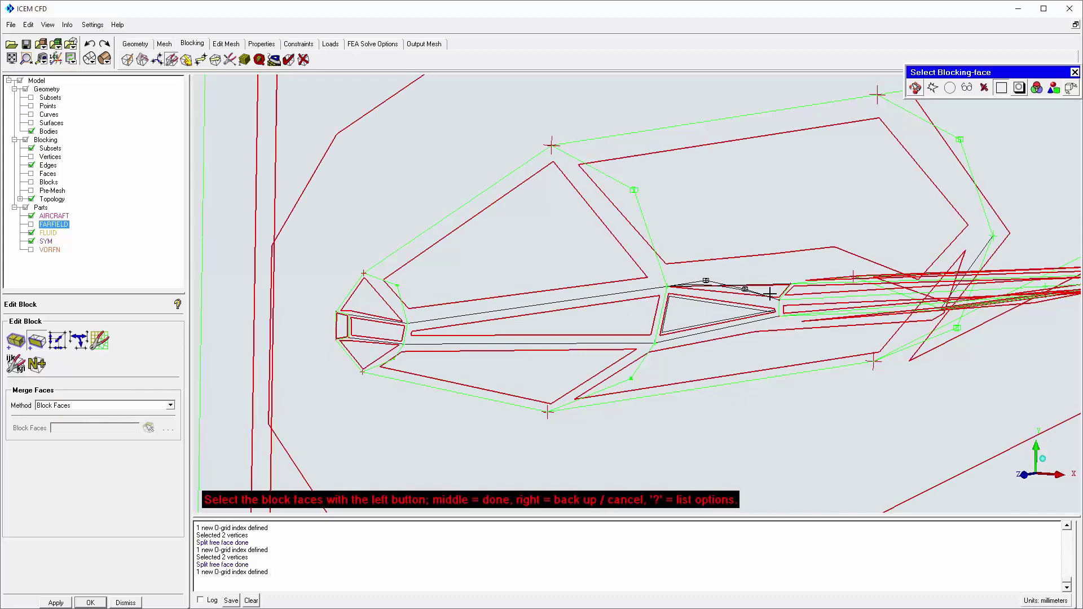
click(773, 291)
middle_click(772, 293)
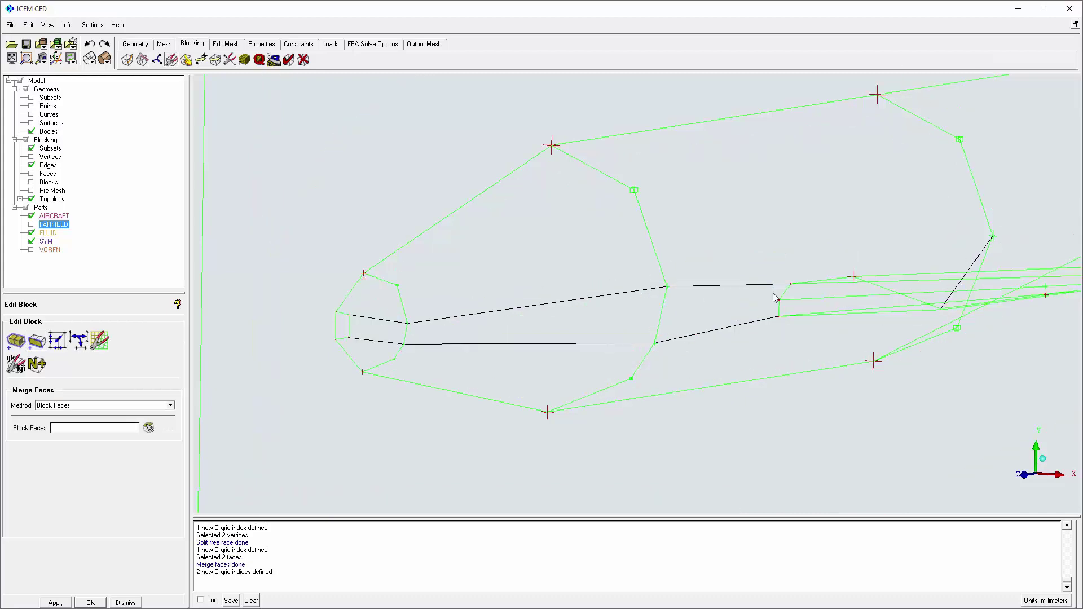
drag(757, 206, 654, 431)
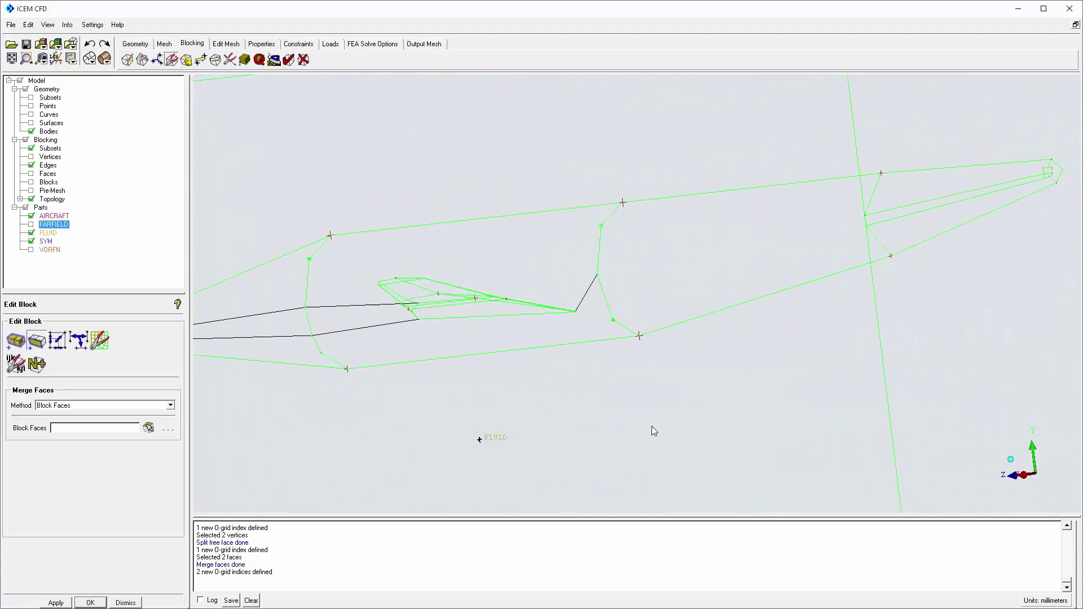
drag(951, 426, 856, 170)
middle_drag(892, 372, 618, 339)
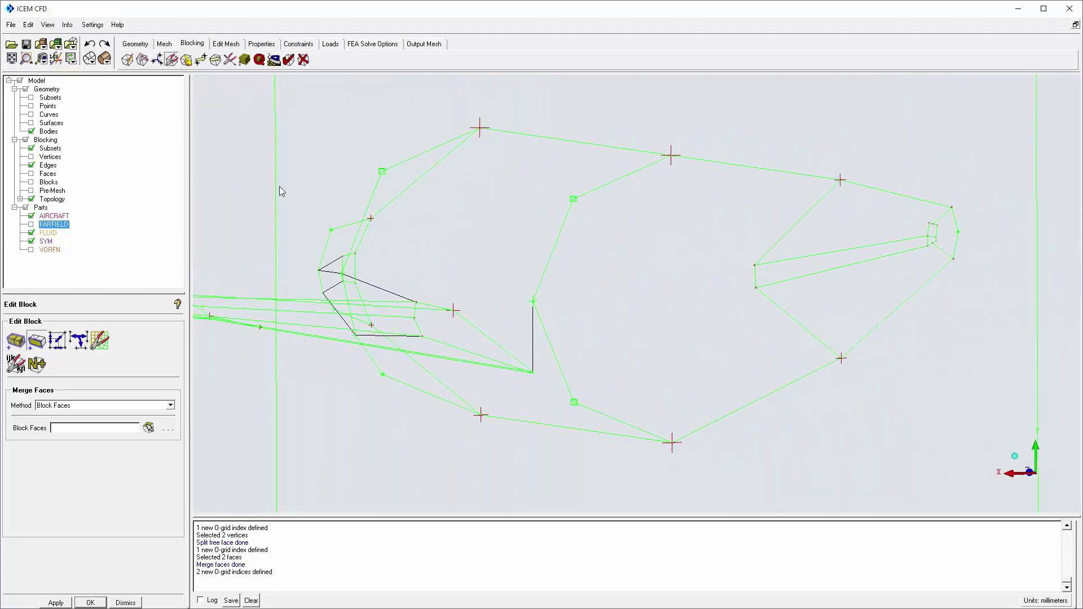
Split the mid-body block edge with vertex projection on, adding a new vertex.
click(142, 60)
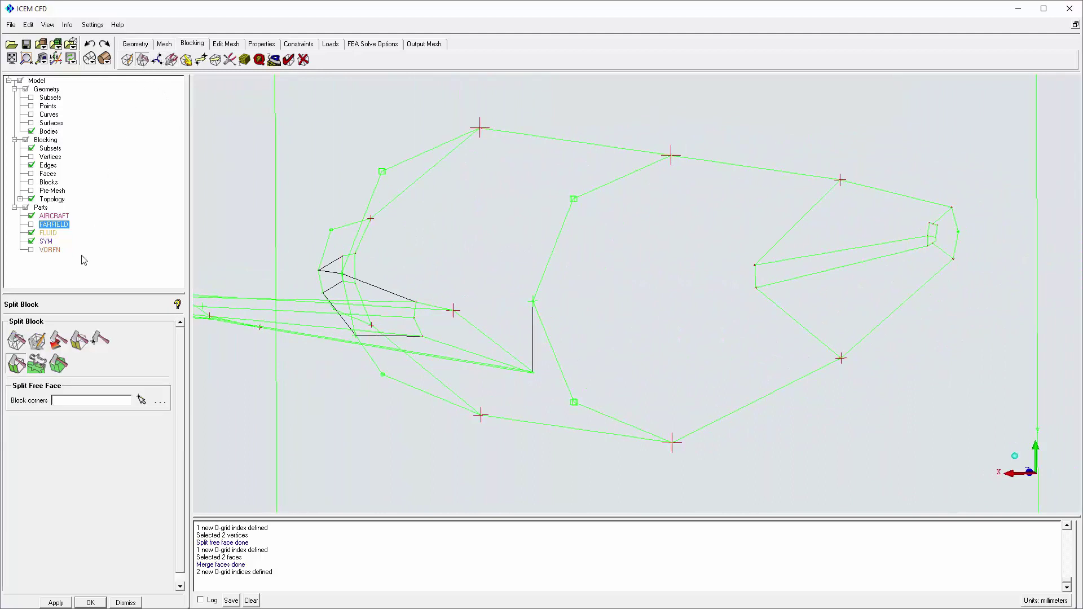
click(17, 341)
click(15, 482)
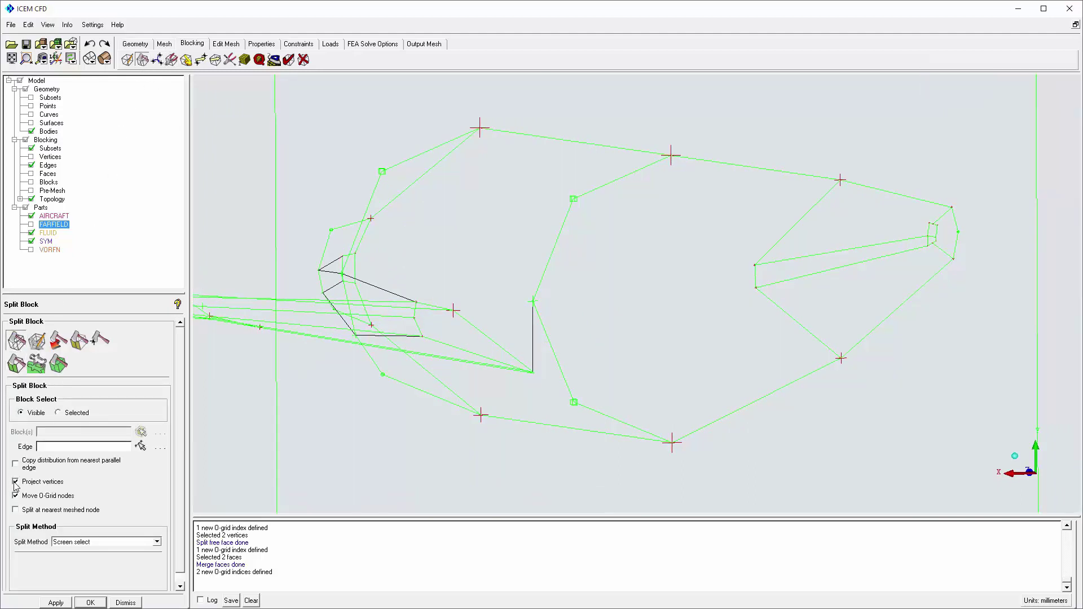
click(556, 363)
click(555, 366)
middle_click(282, 377)
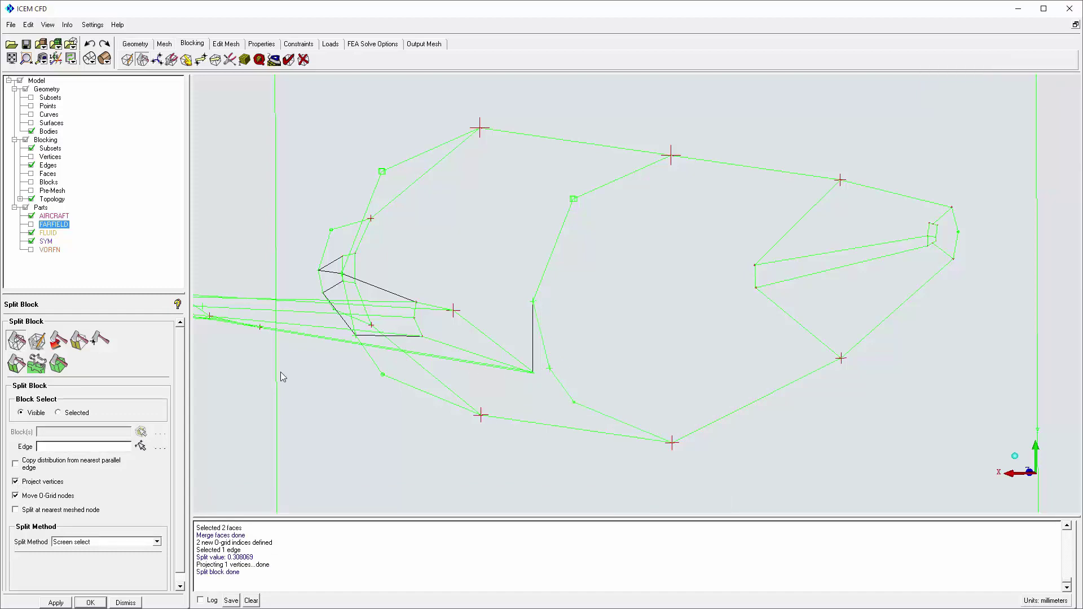
Split the free faces behind it with lower and upper edges running toward the tail.
click(17, 364)
scroll(528, 388, up, 1)
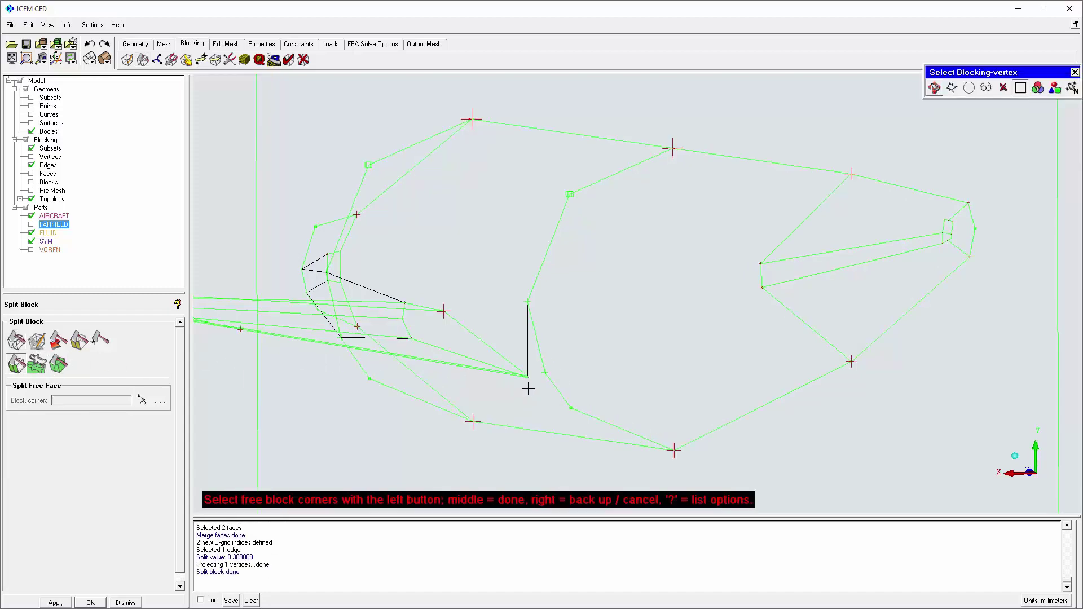
scroll(528, 389, up, 3)
click(451, 454)
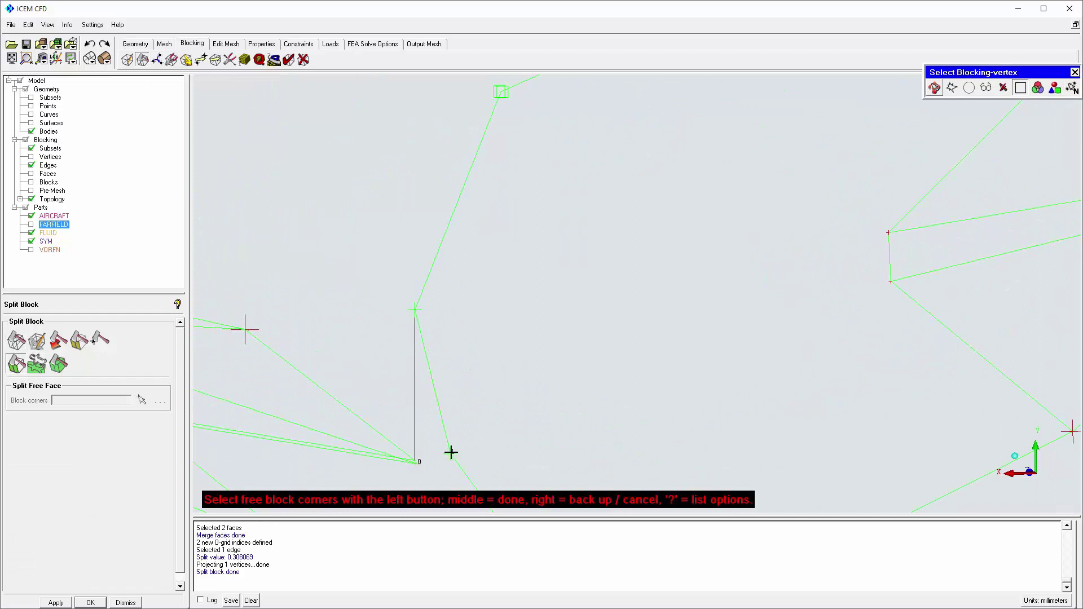
middle_click(450, 454)
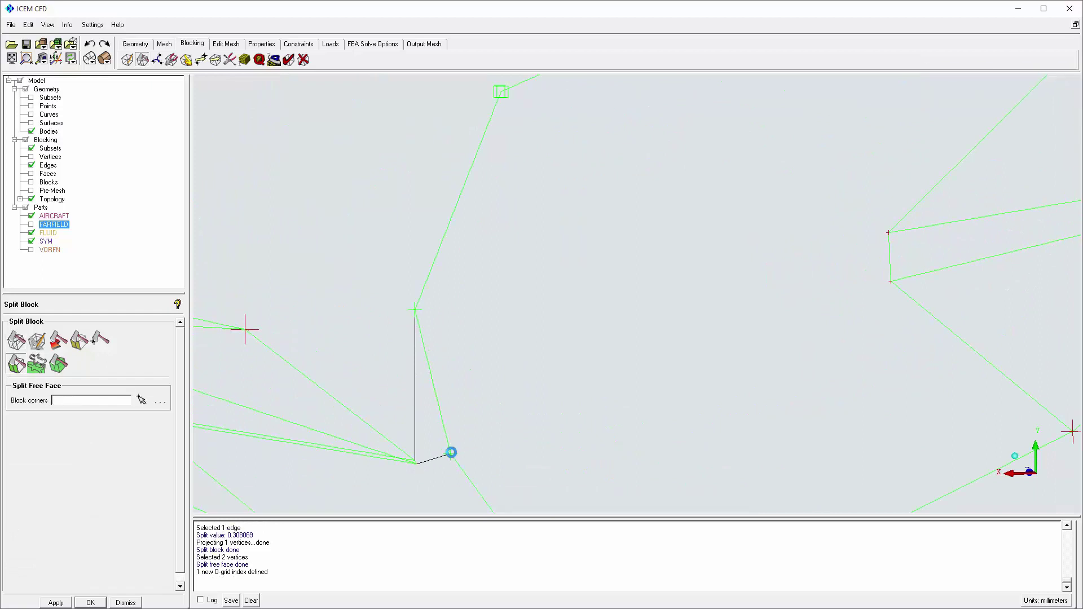
click(885, 282)
middle_click(885, 282)
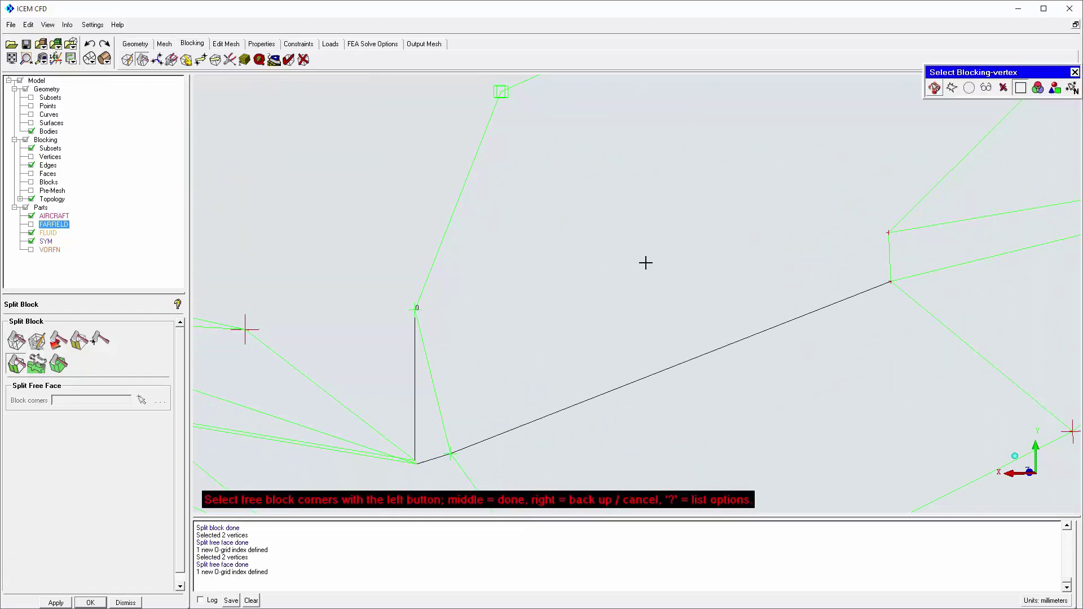
click(887, 234)
middle_click(887, 234)
scroll(885, 234, down, 3)
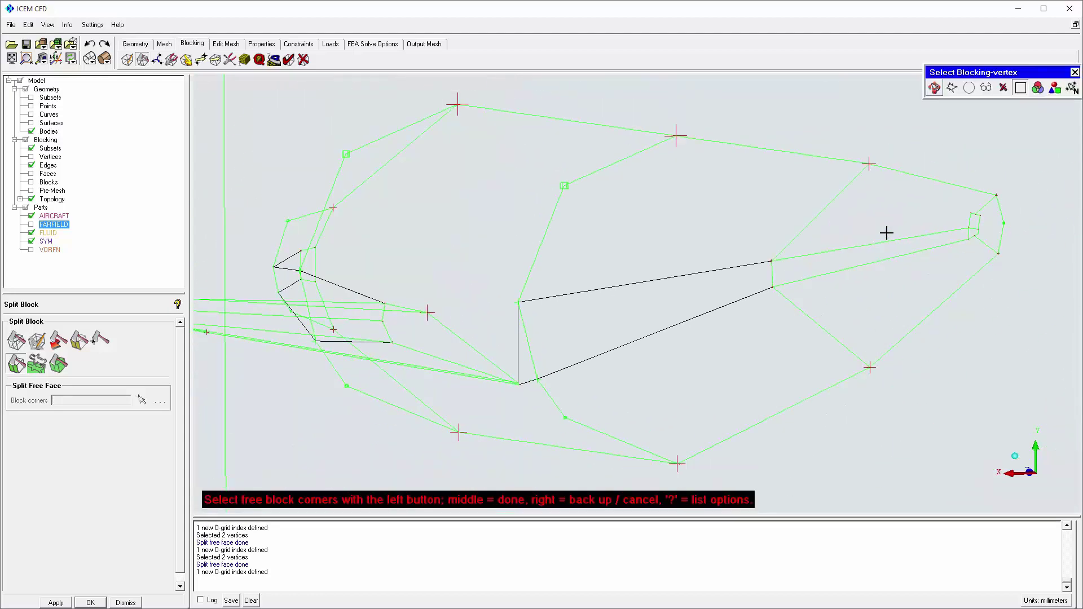
click(26, 58)
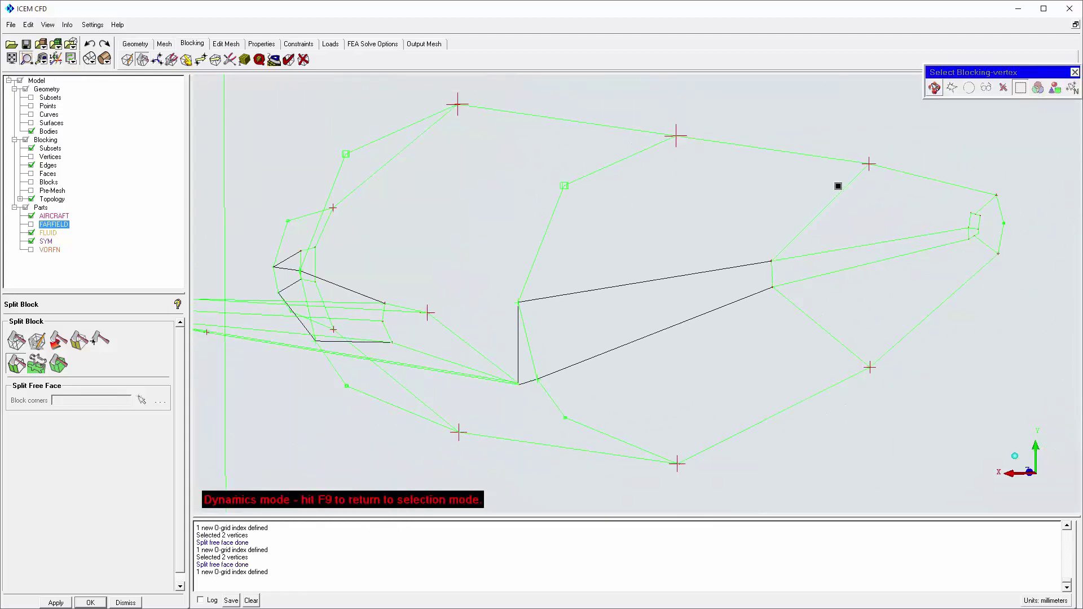
drag(956, 209, 1023, 247)
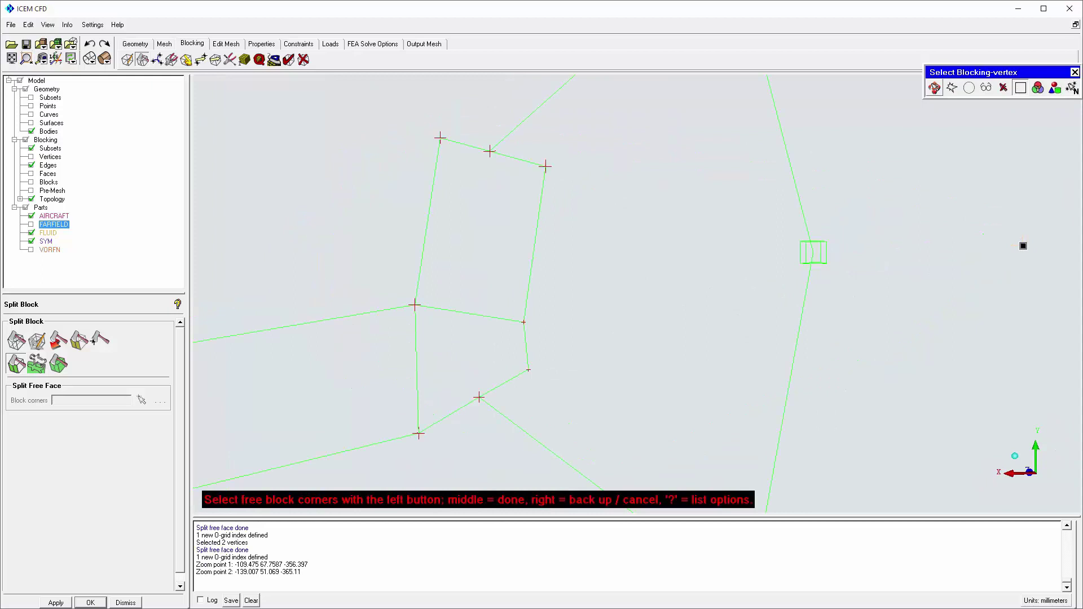
Merge the first leftover vertex pairs near the wing into single corners.
click(157, 60)
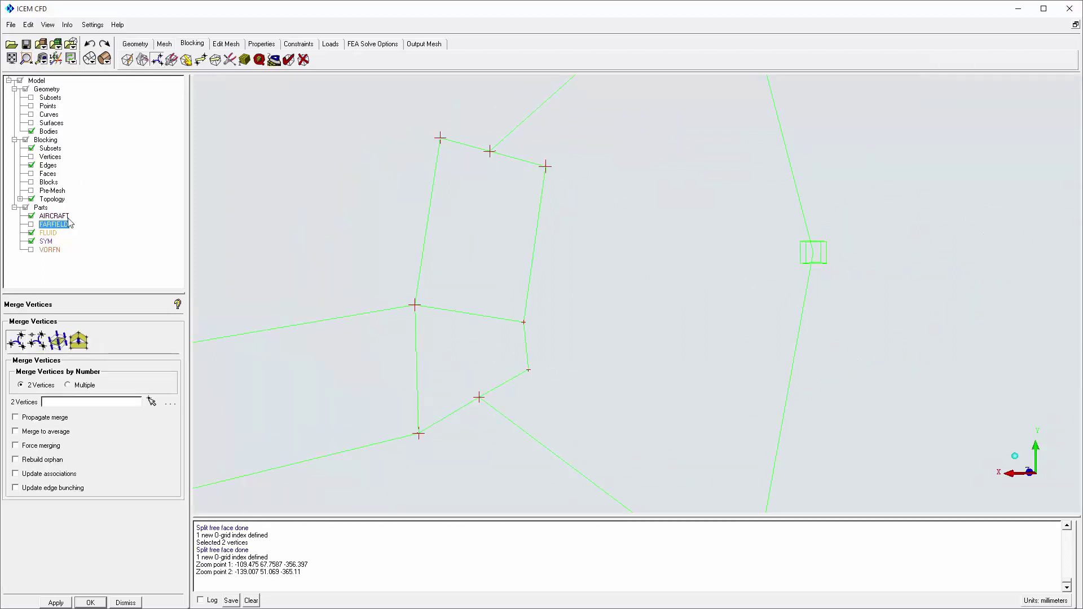
click(151, 402)
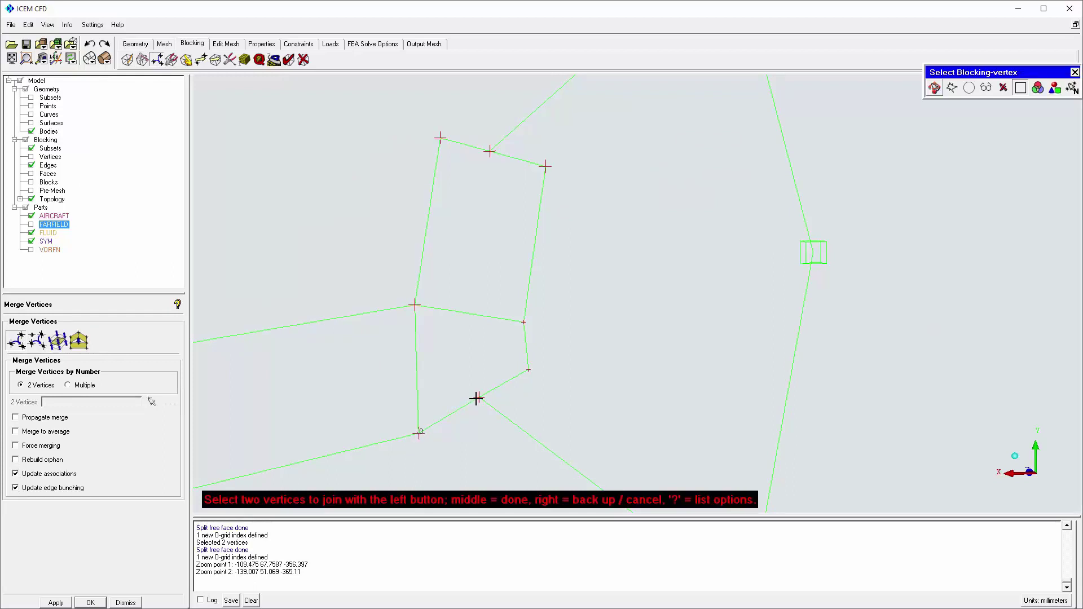
click(477, 399)
click(419, 433)
click(528, 371)
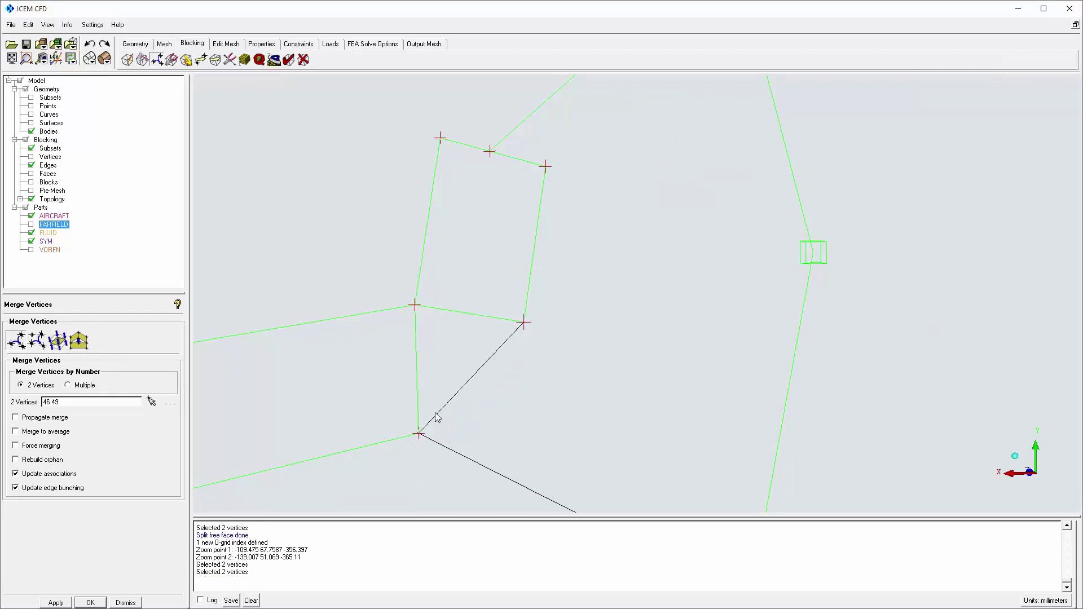
click(419, 433)
click(524, 322)
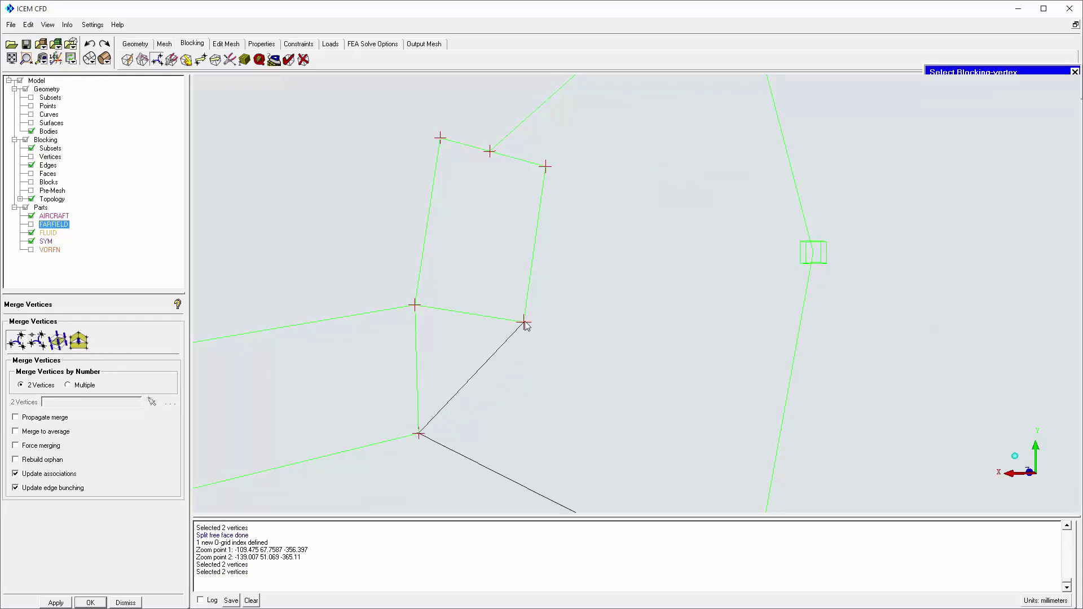
Merge the remaining upper vertex pairs, then view from X and zoom on the wing root.
click(417, 306)
click(439, 138)
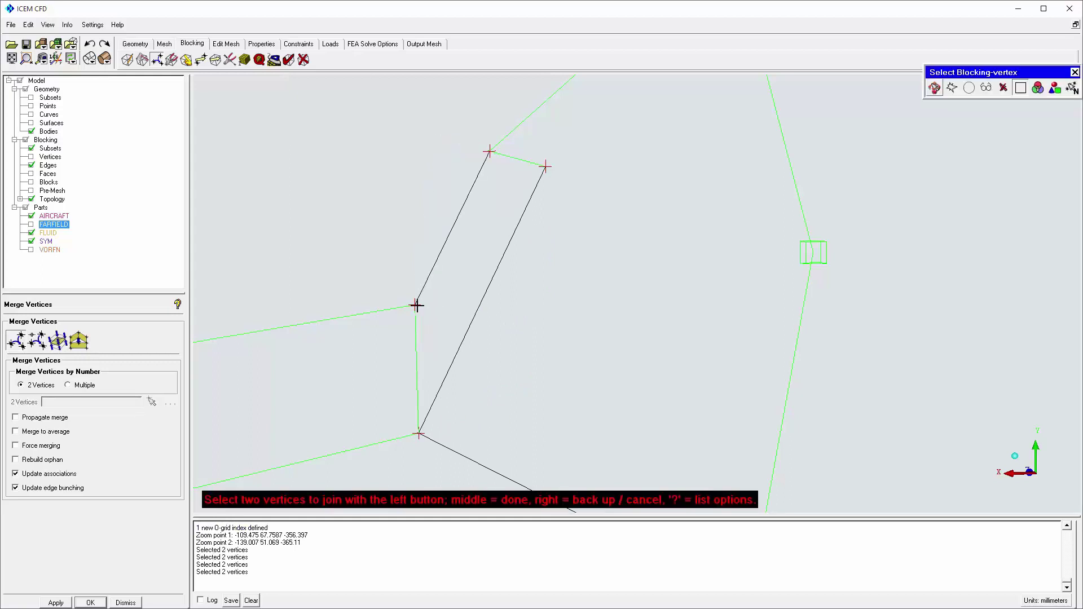
click(489, 152)
click(415, 305)
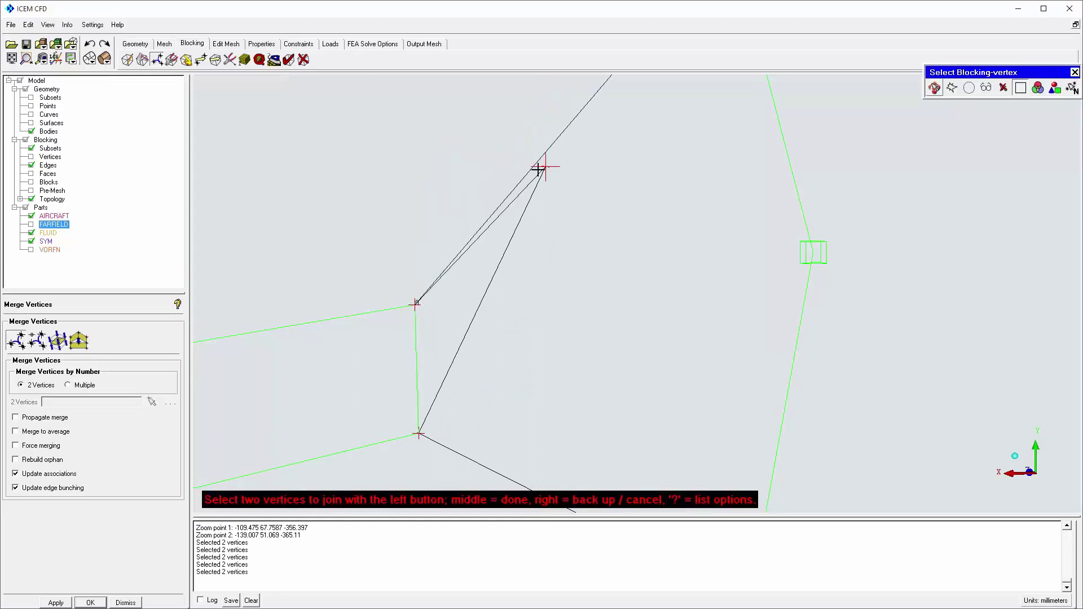
click(545, 167)
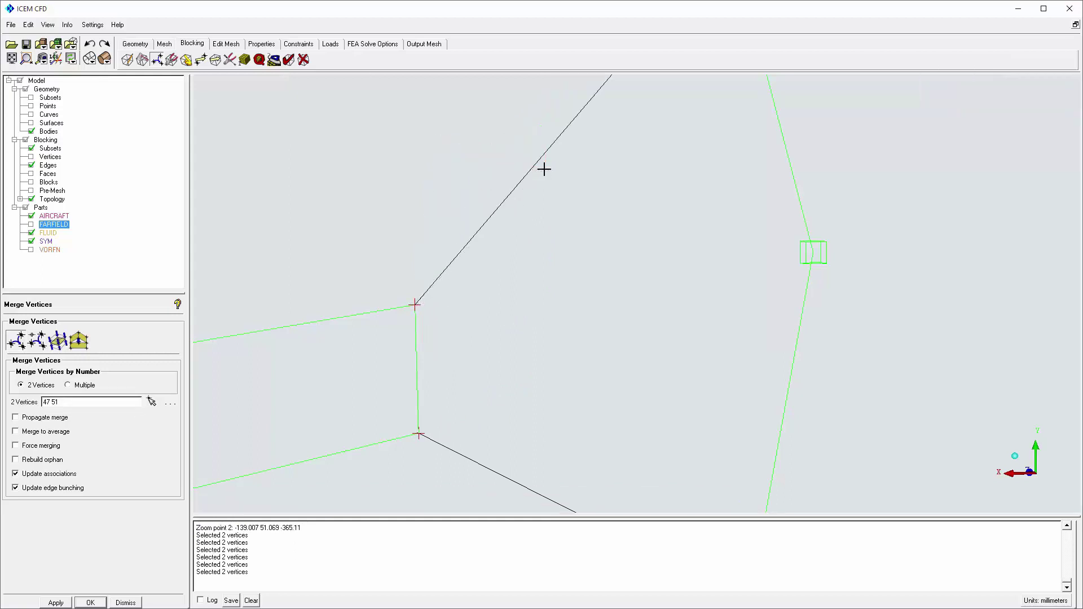
click(12, 59)
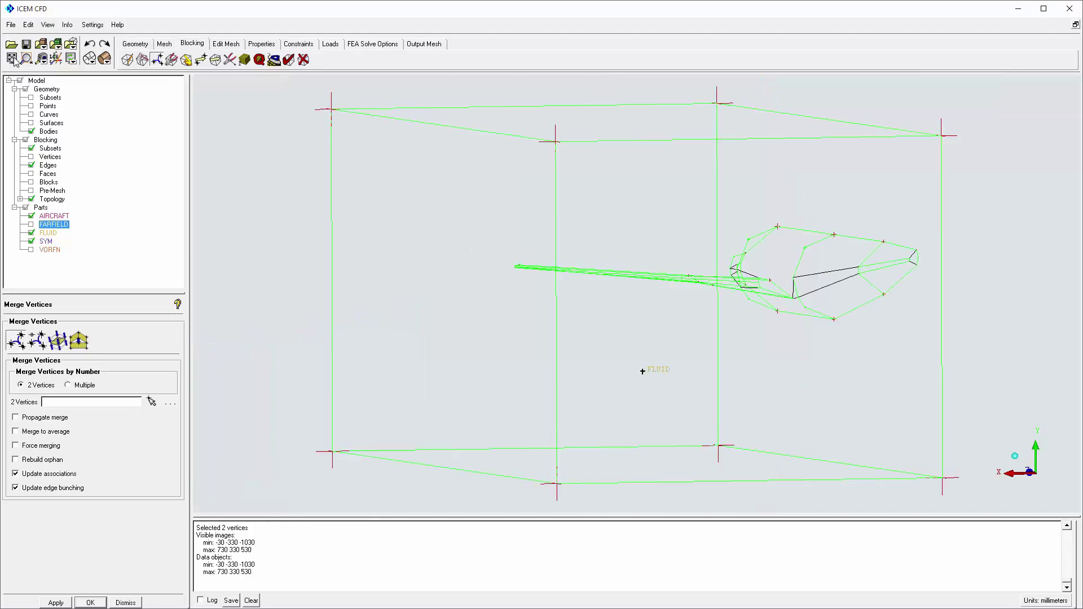
click(1008, 473)
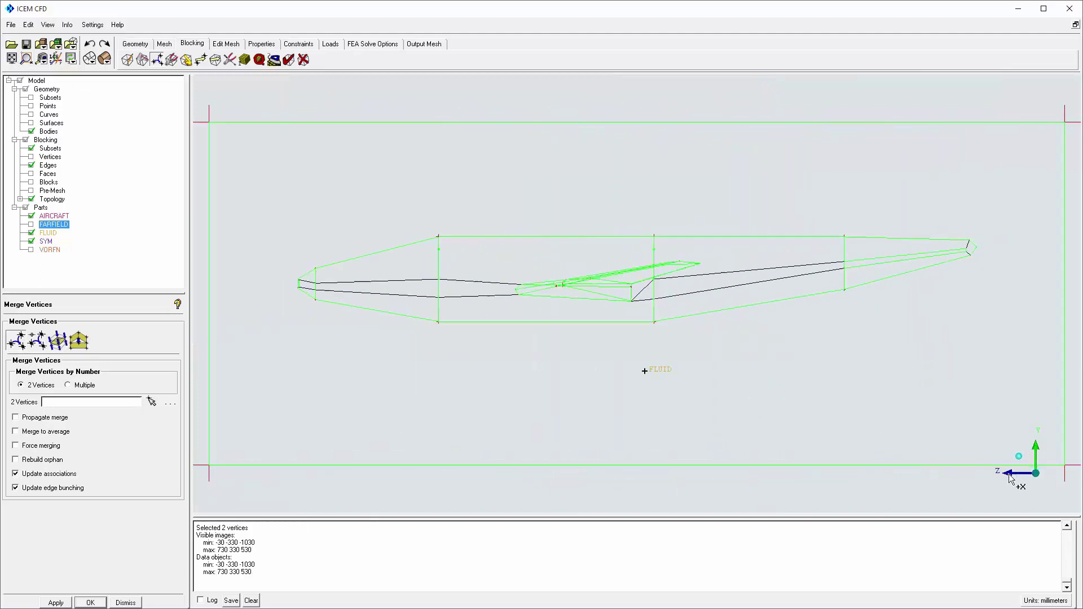
click(25, 58)
drag(495, 219, 678, 345)
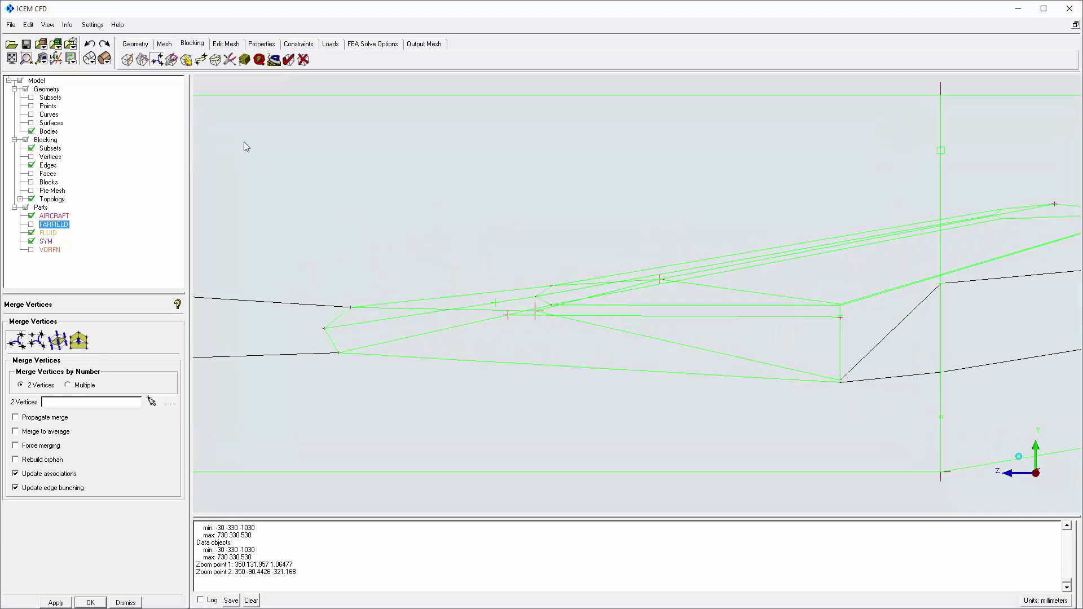
Split the block along the top and bottom edges at left and right, with vertex projection and O-grid node movement on.
click(142, 58)
click(17, 340)
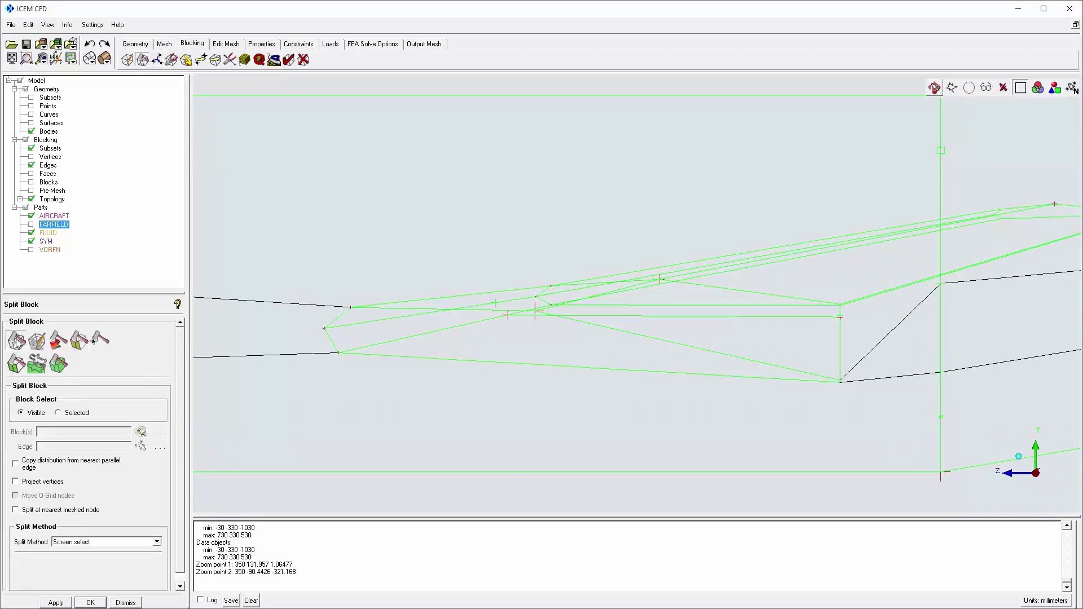
click(16, 482)
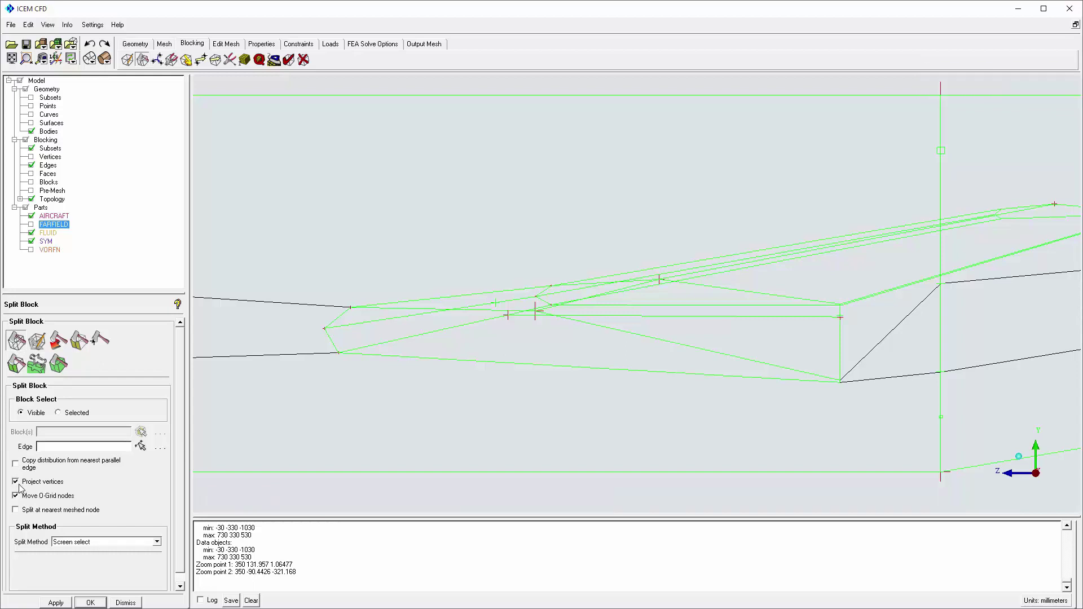
click(141, 446)
click(363, 96)
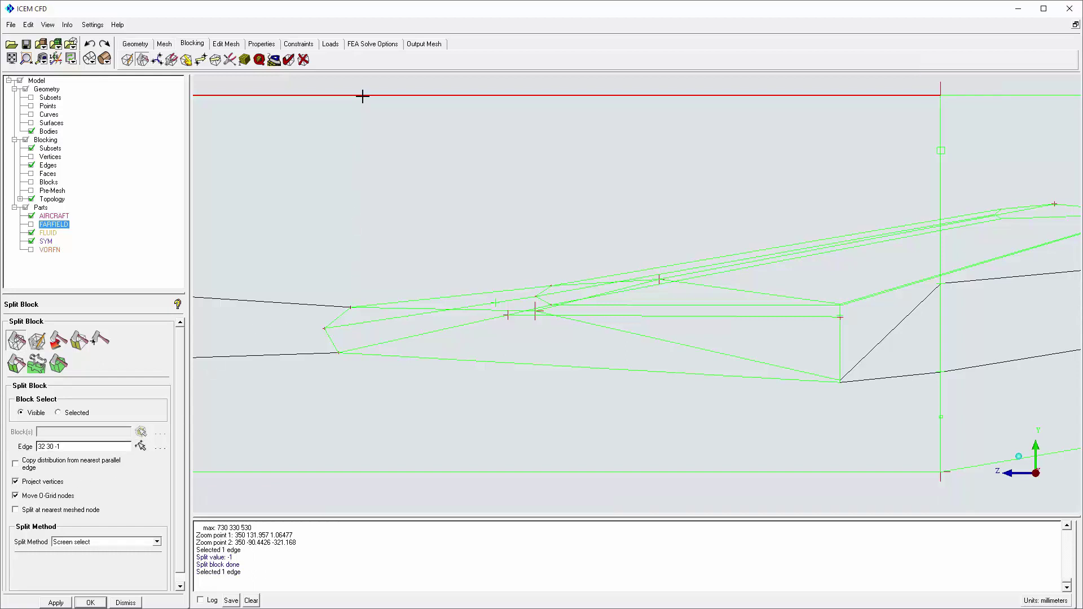
click(803, 96)
click(803, 96)
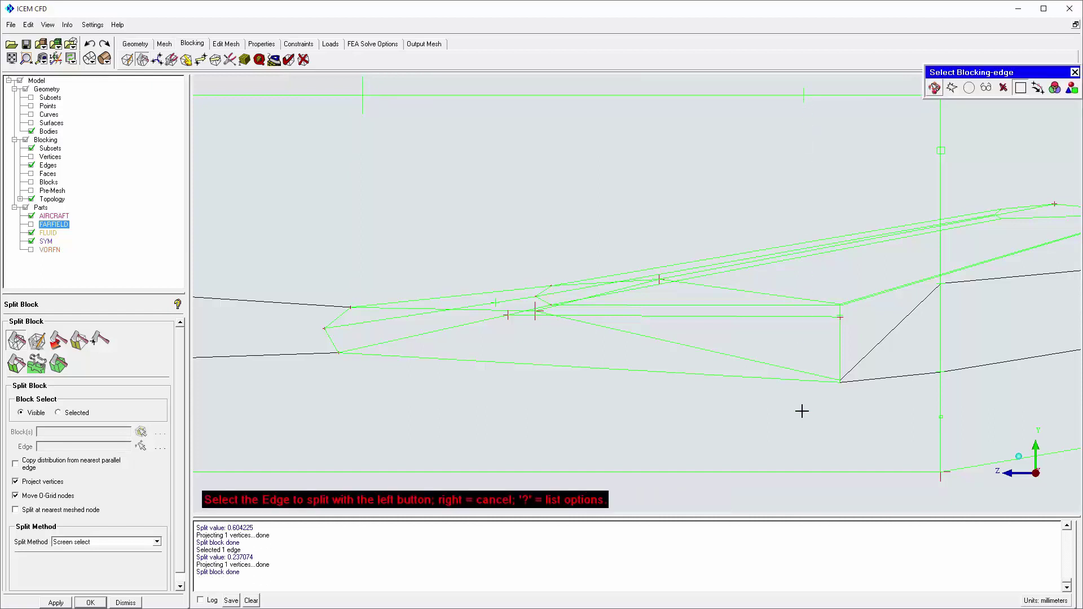
click(804, 472)
click(803, 473)
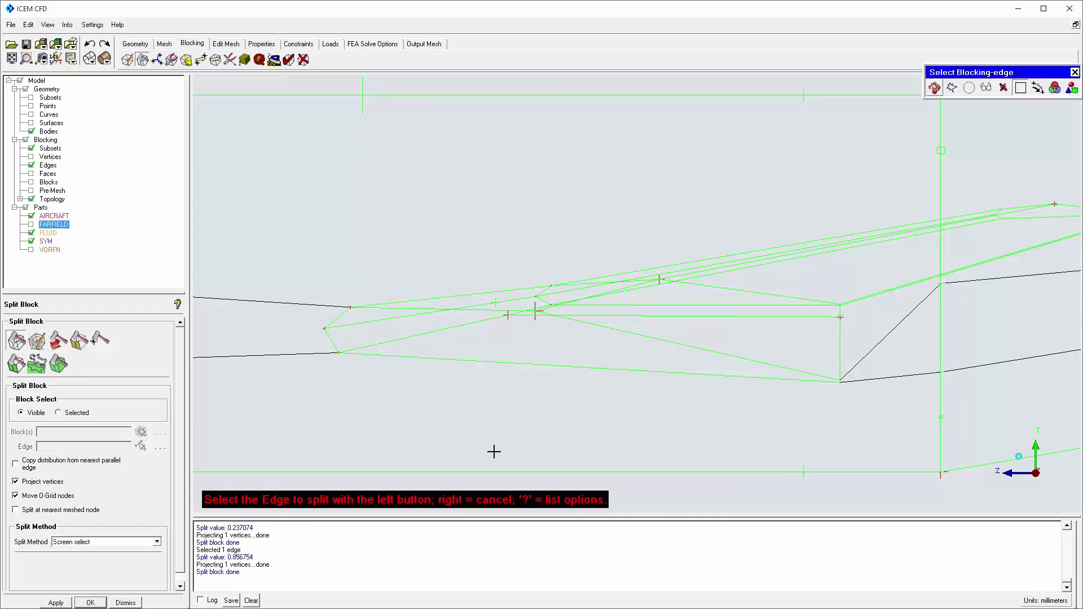
click(335, 471)
click(334, 471)
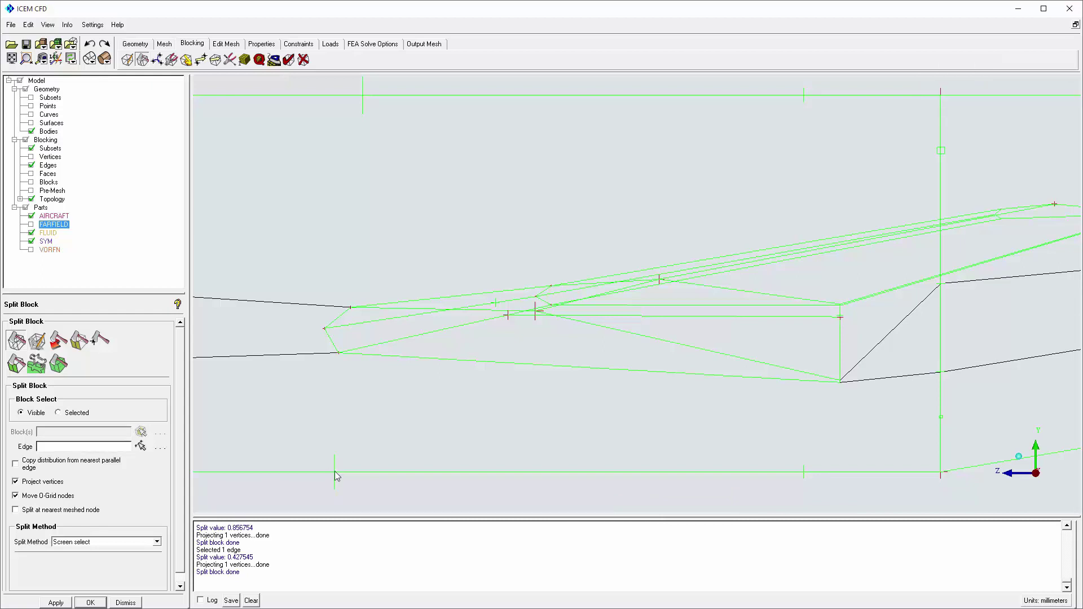
Split a free face between the two vertices on the left.
click(15, 366)
click(346, 306)
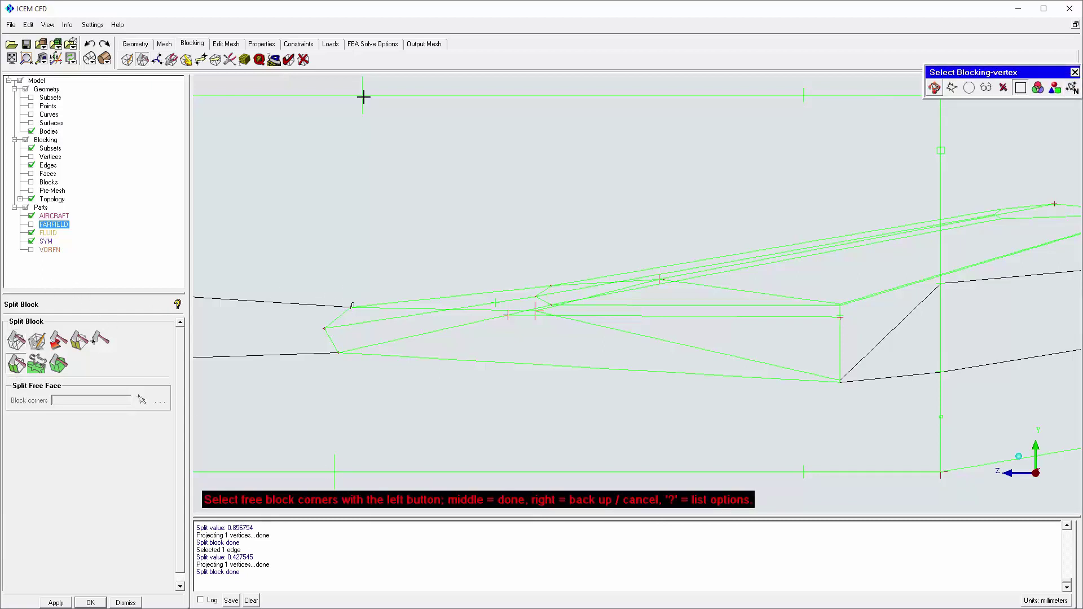
click(362, 96)
middle_click(363, 96)
scroll(870, 399, up, 3)
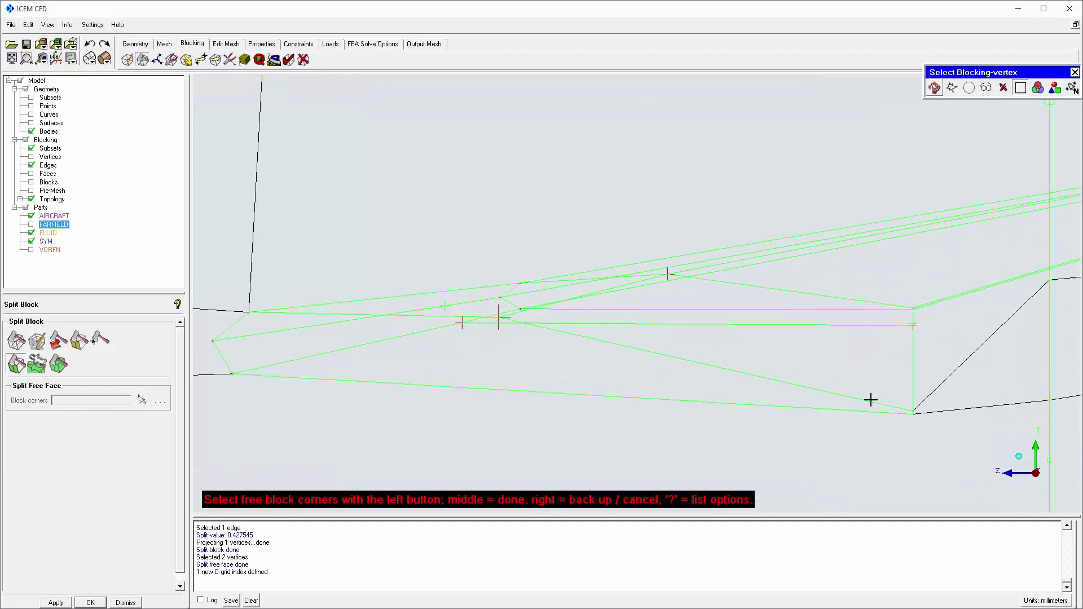
Split further free faces at the right-side vertices and finish the corner selection.
click(959, 429)
middle_click(959, 429)
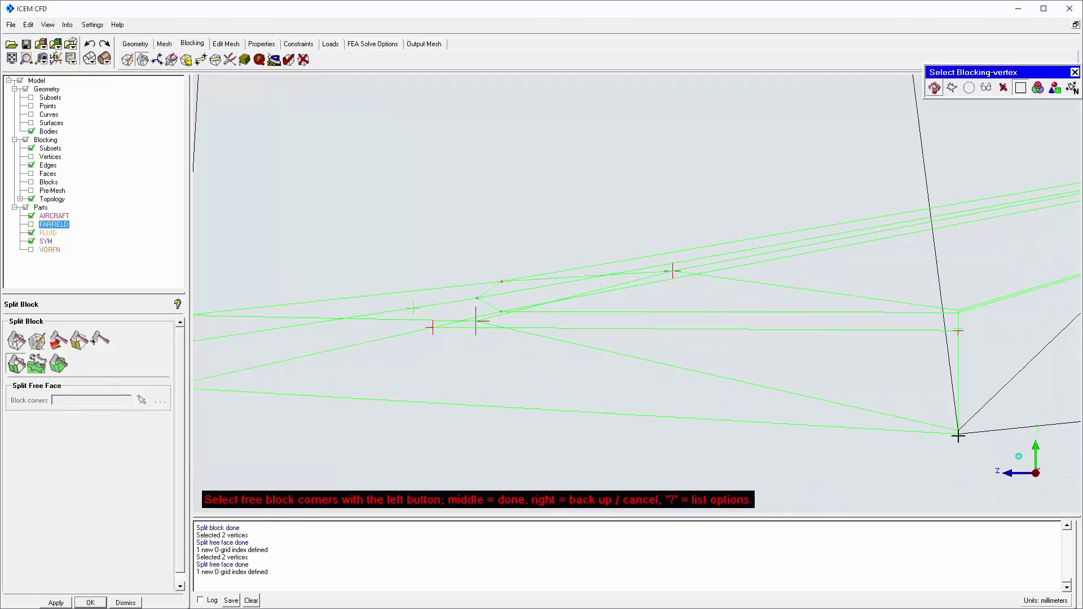
scroll(957, 435, down, 2)
click(830, 496)
middle_click(830, 496)
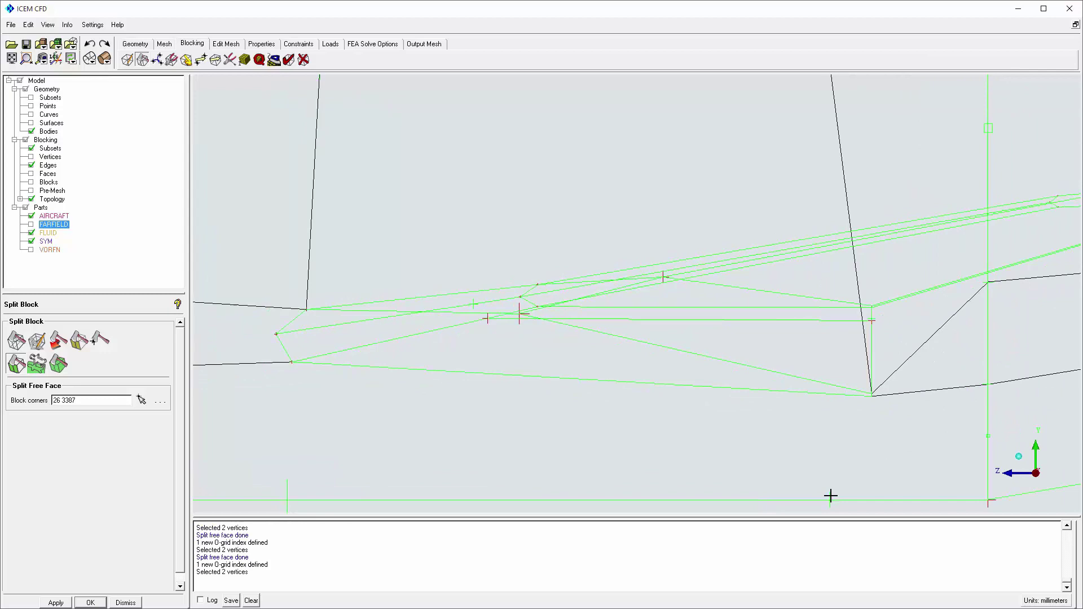
scroll(568, 484, down, 2)
middle_click(341, 354)
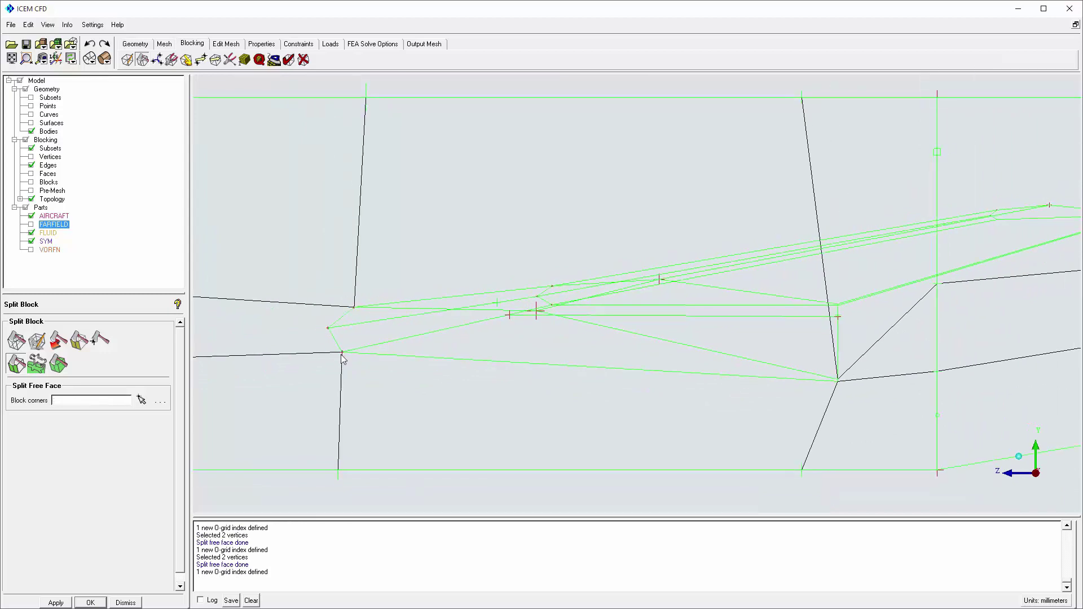
middle_click(342, 356)
Split the middle and top blocking edges near the wing.
drag(368, 444, 827, 459)
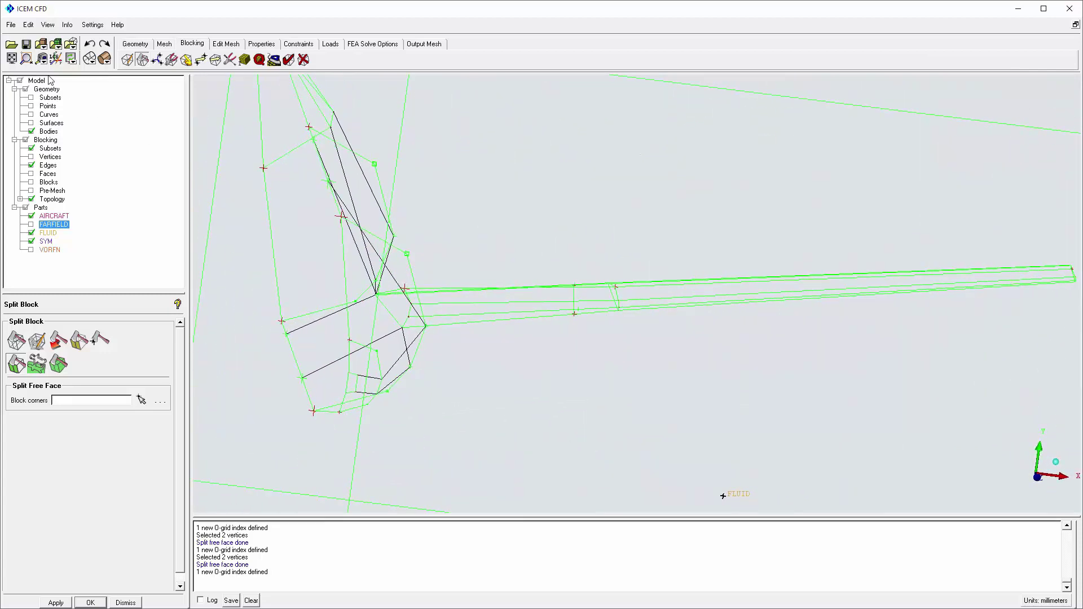
click(26, 59)
drag(535, 275, 539, 354)
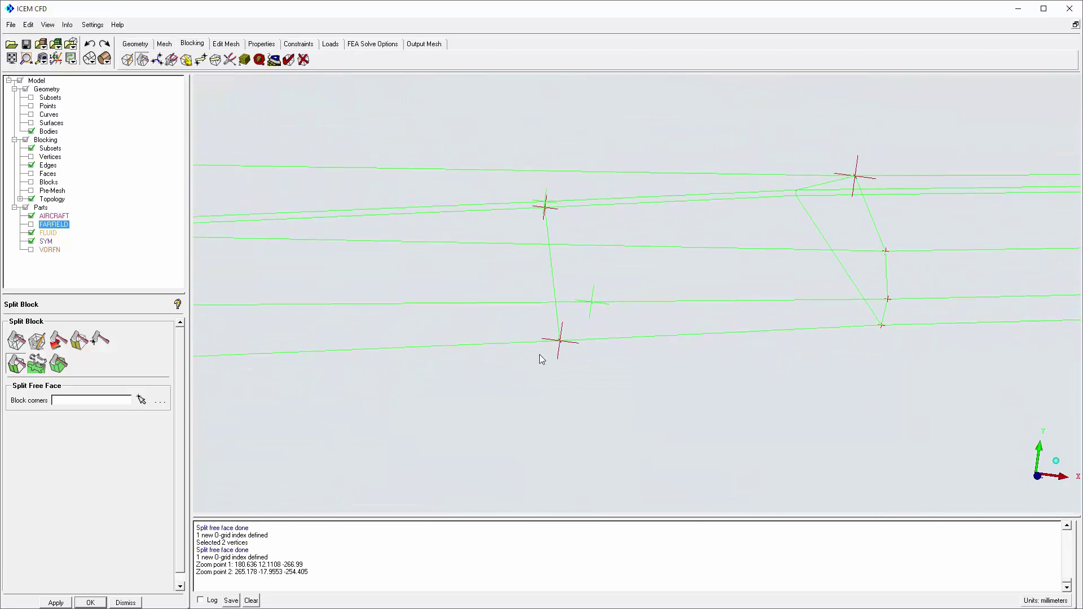
click(17, 340)
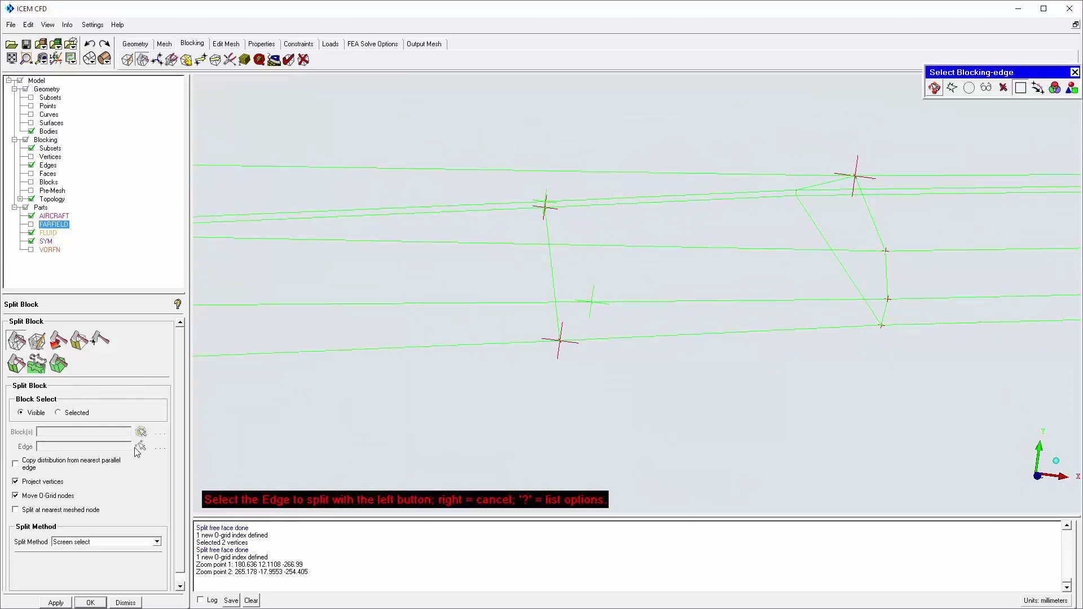
click(586, 245)
middle_click(585, 244)
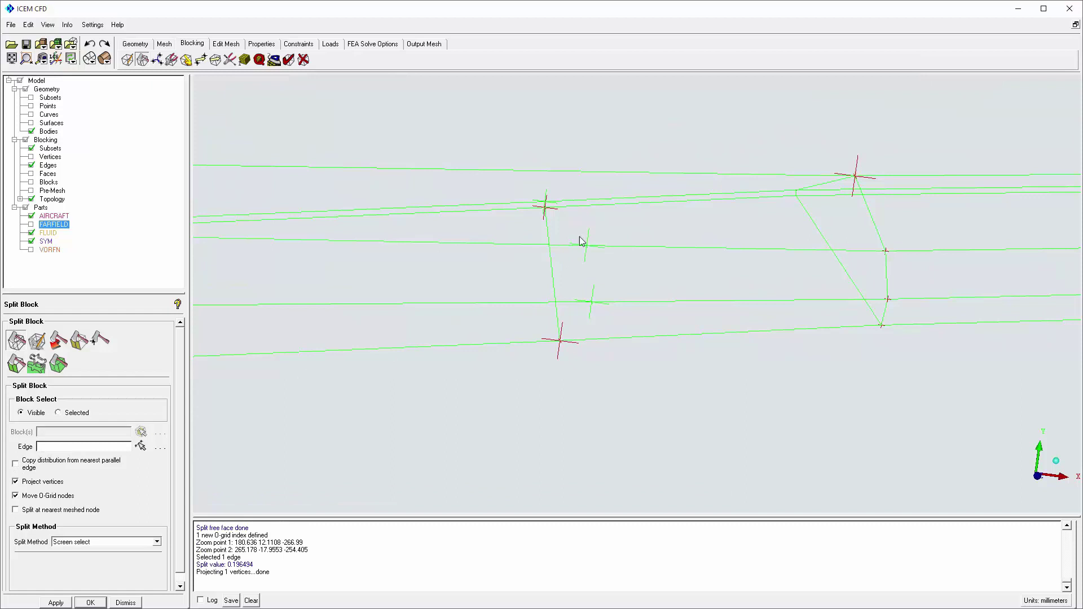
click(556, 171)
middle_click(557, 170)
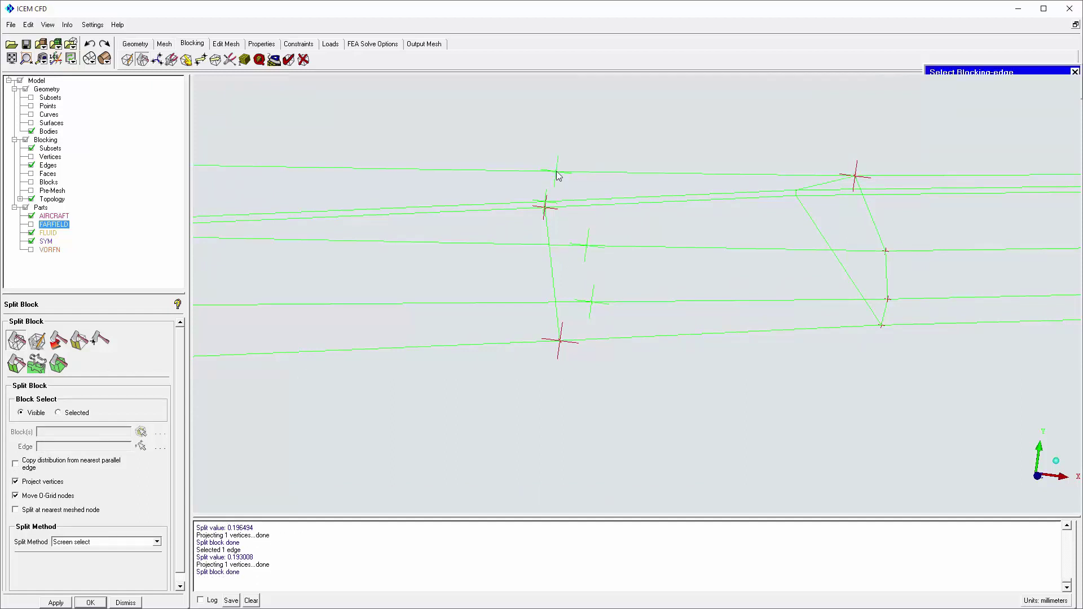
Split free faces between the new wing vertices, creating a chain of free-face split edges.
click(16, 364)
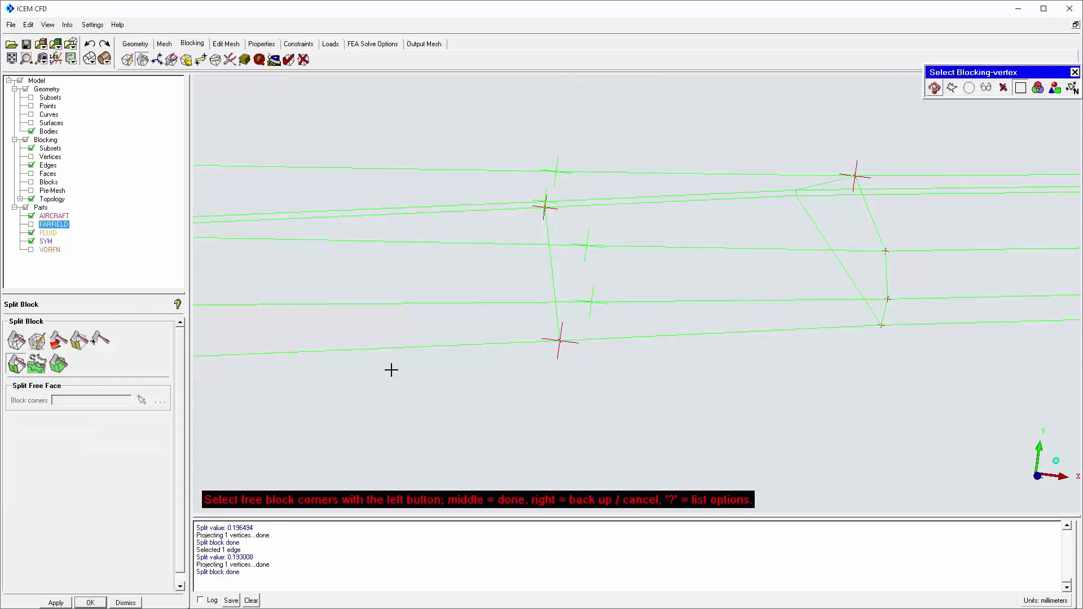
click(591, 304)
middle_click(591, 304)
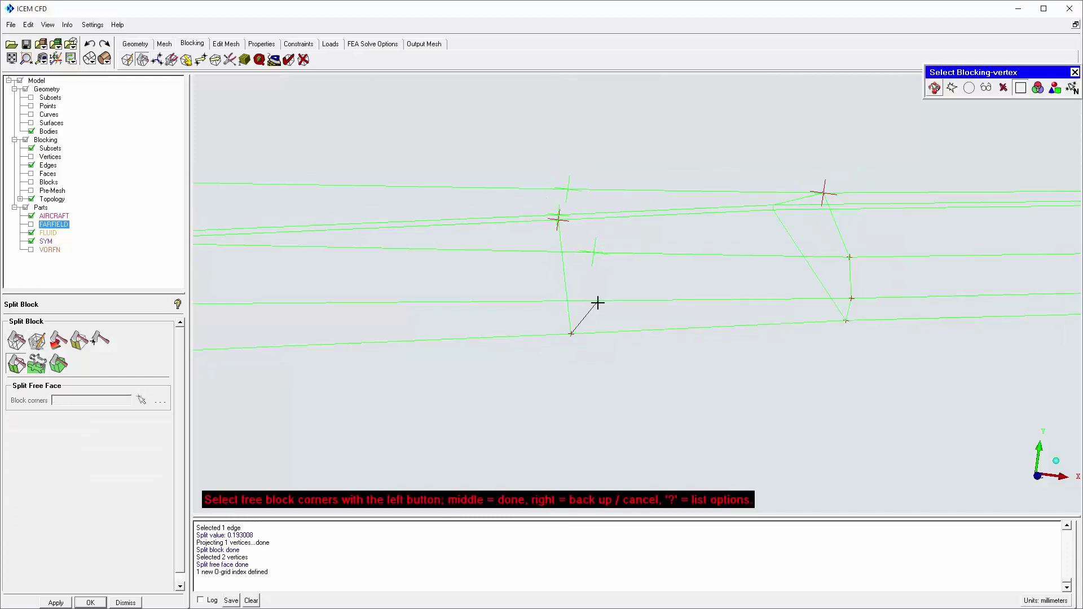
middle_click(594, 256)
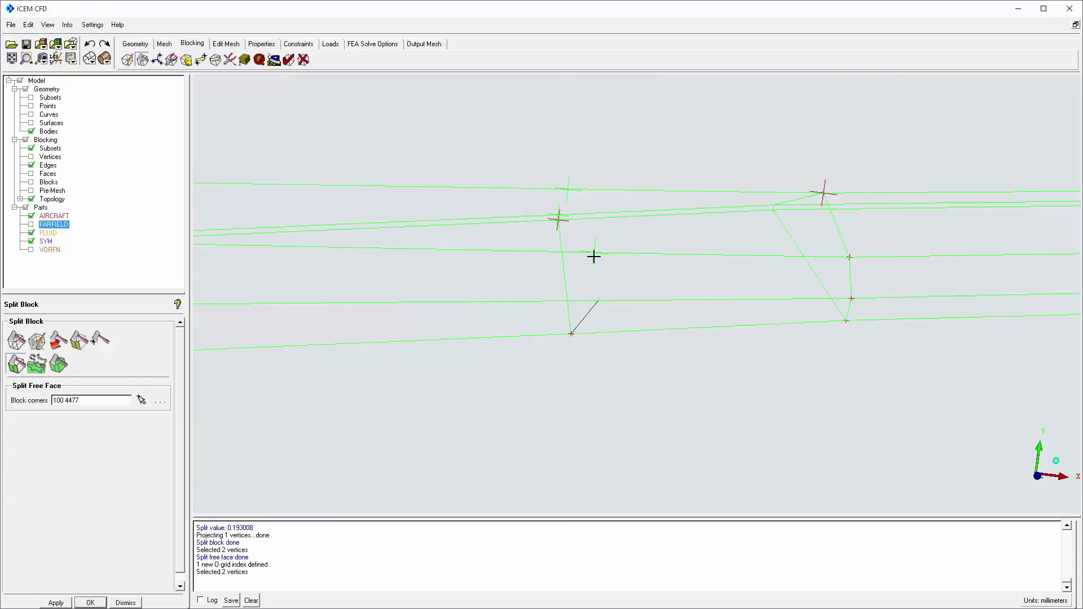
click(569, 190)
middle_click(568, 189)
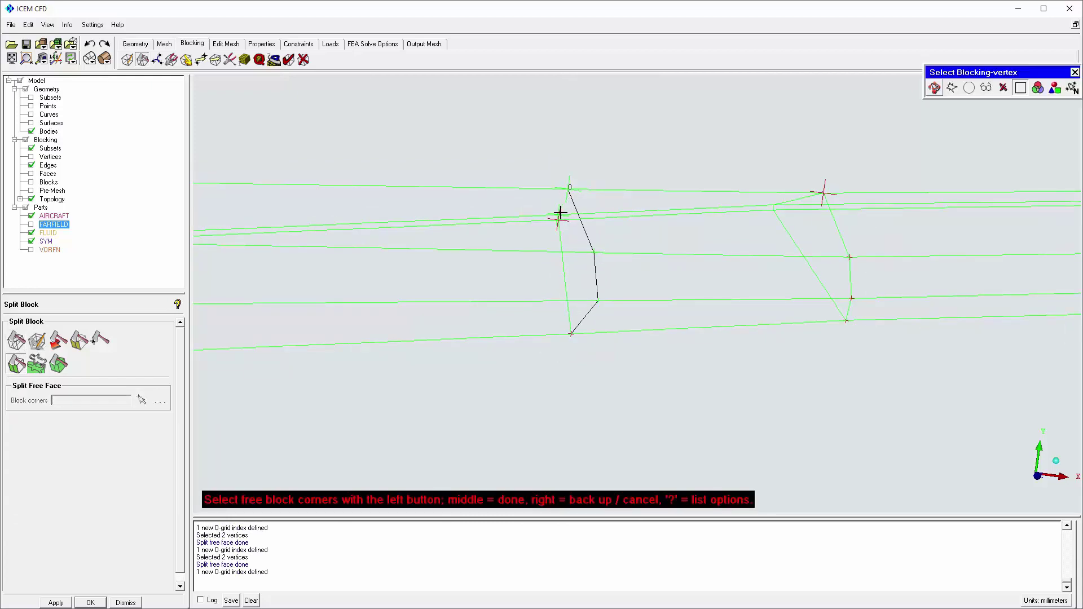
click(560, 212)
middle_click(560, 213)
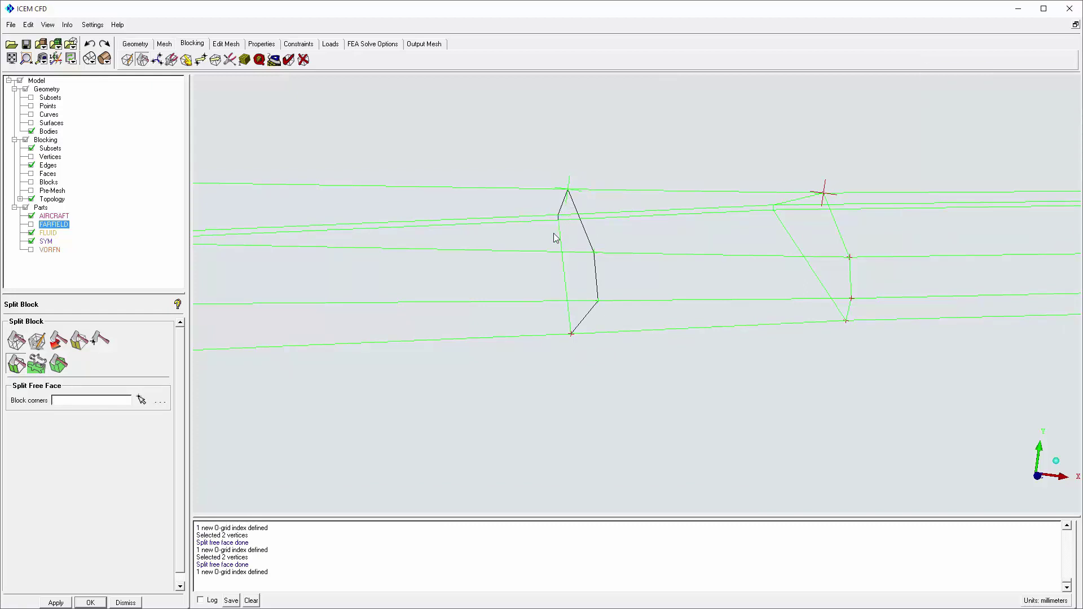
drag(546, 297, 685, 336)
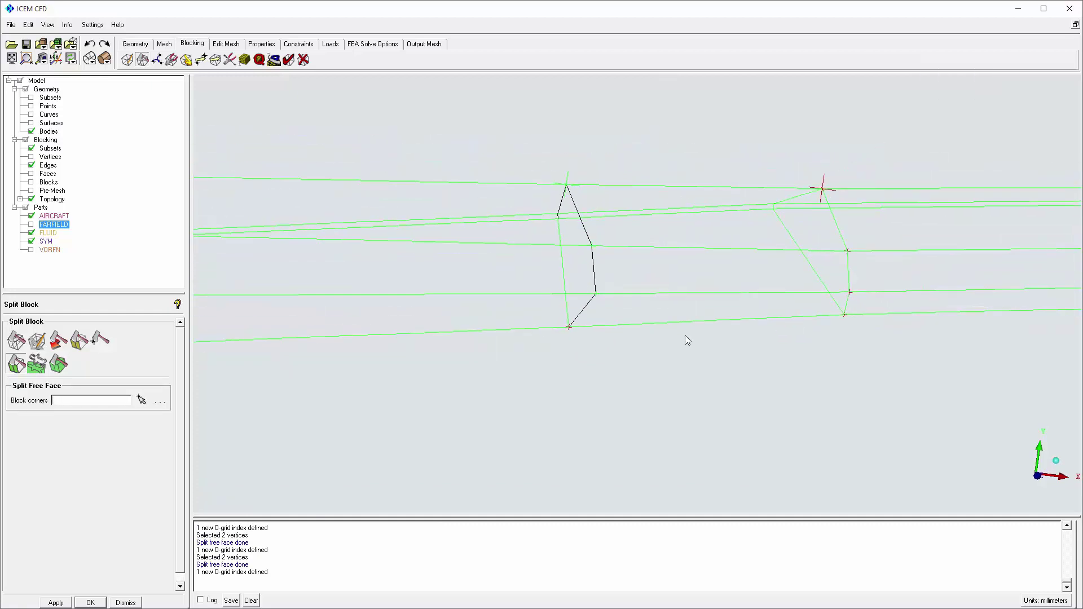
Fit the model in view and set Convert Block Type to 'Free face to mapped'.
click(1060, 477)
click(12, 58)
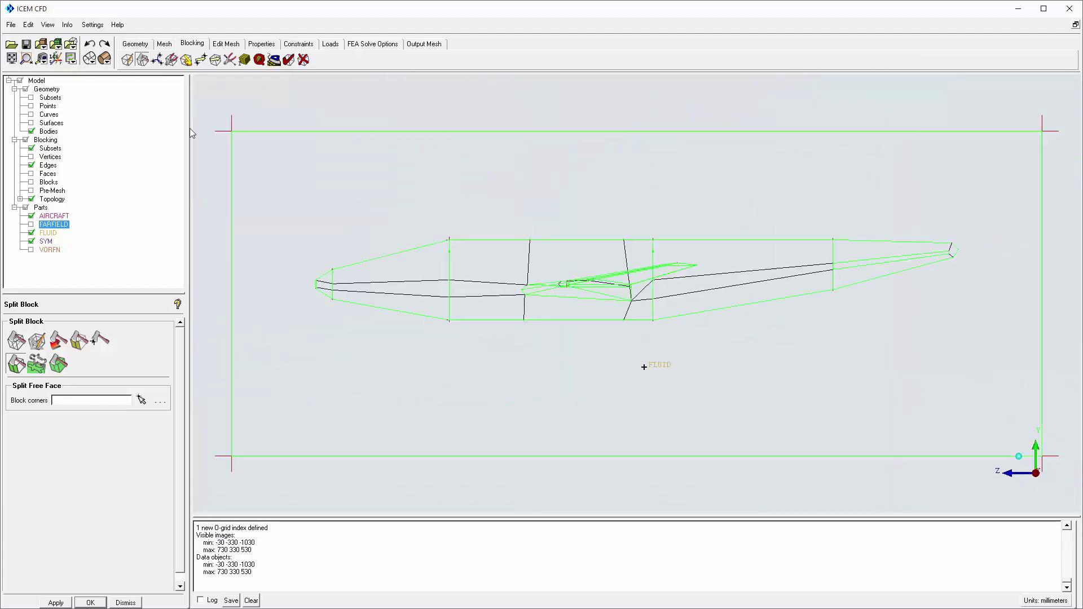
drag(546, 285, 530, 309)
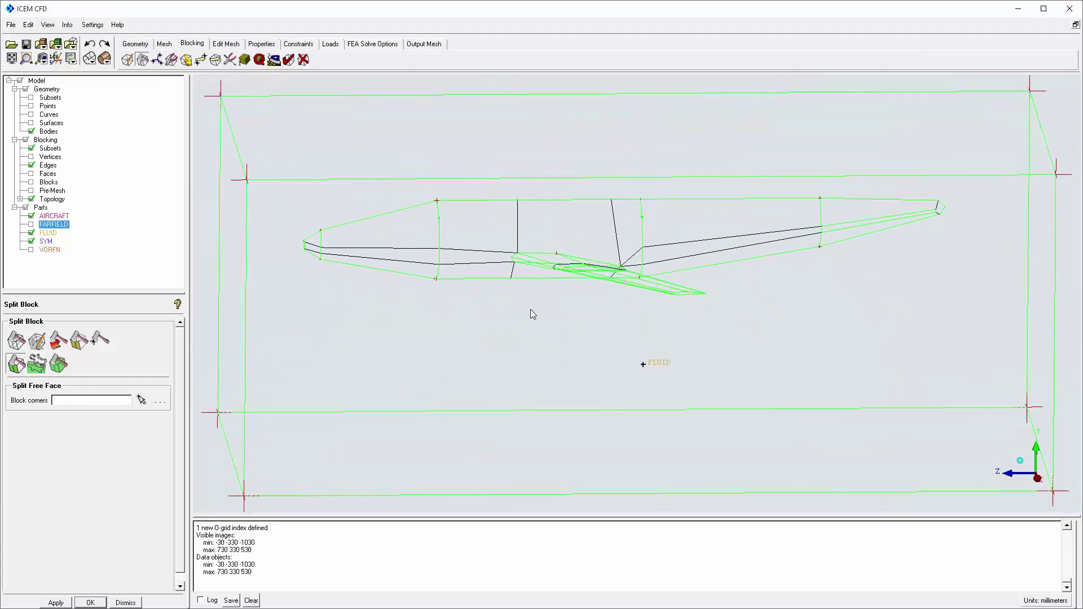
click(172, 59)
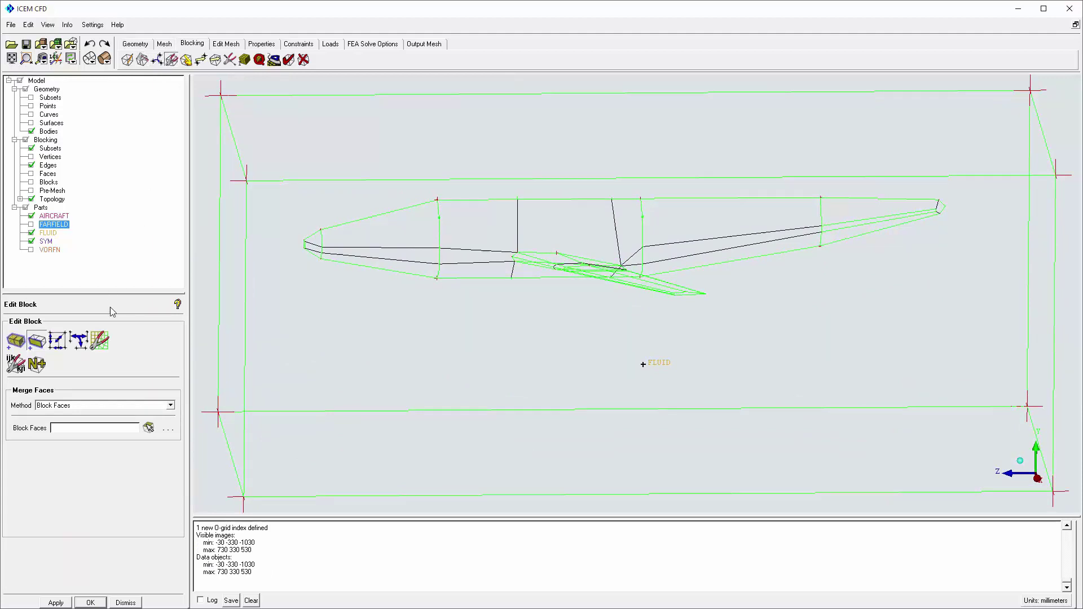
click(99, 340)
click(171, 406)
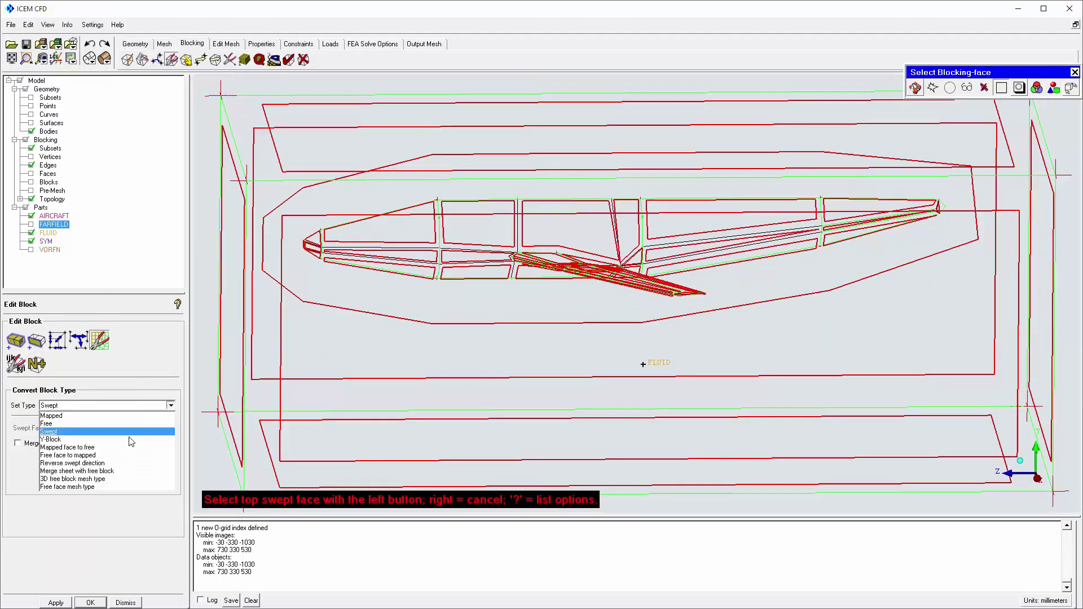
click(100, 456)
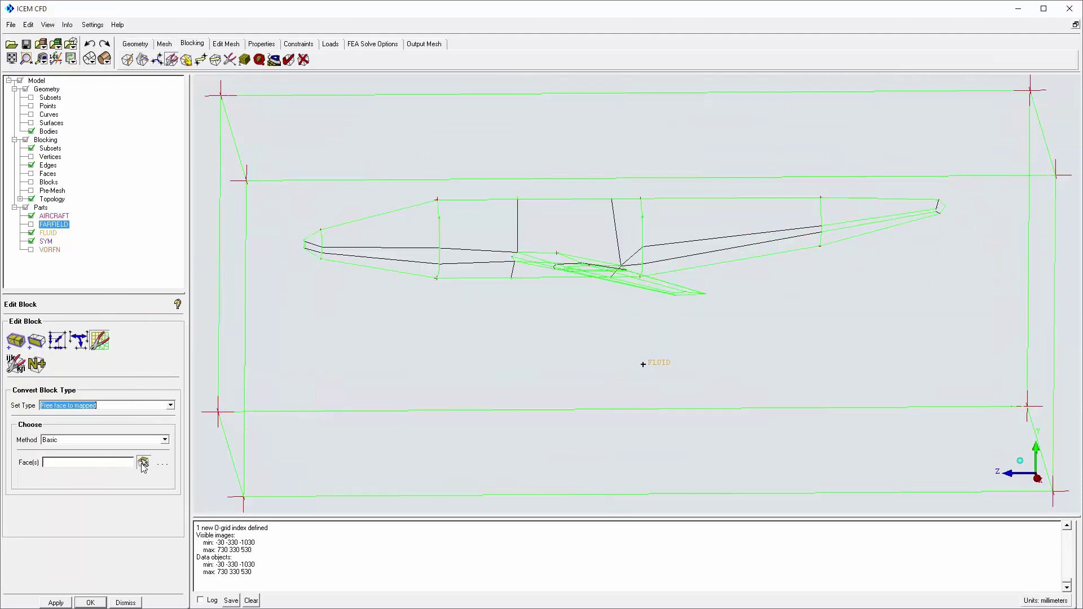
Box-select the 38 free faces around the aircraft blocking and apply the conversion.
click(142, 462)
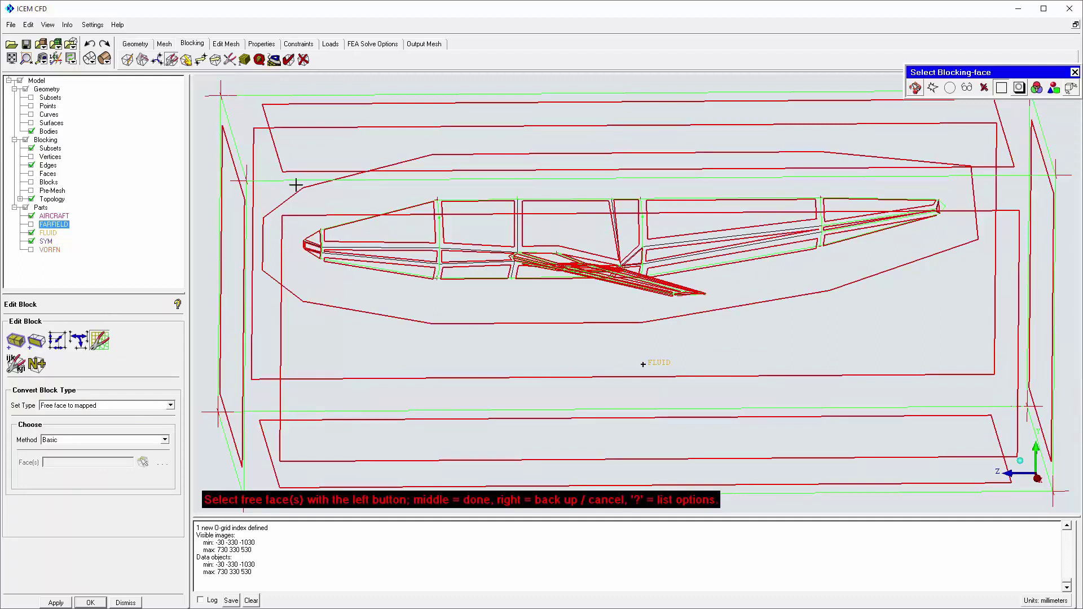
drag(499, 229, 965, 311)
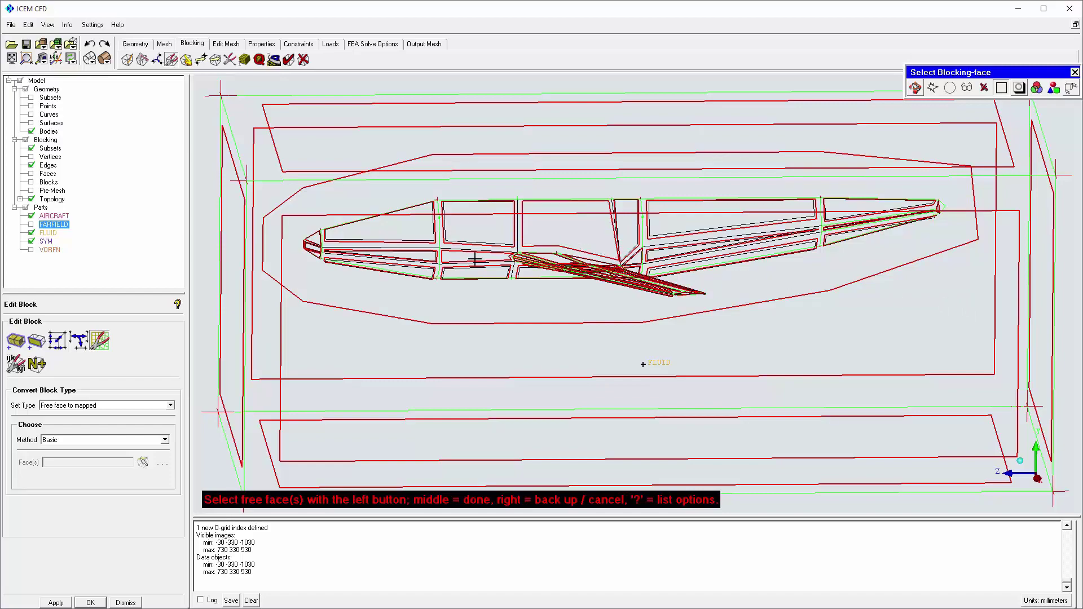
scroll(717, 285, up, 2)
scroll(716, 286, up, 5)
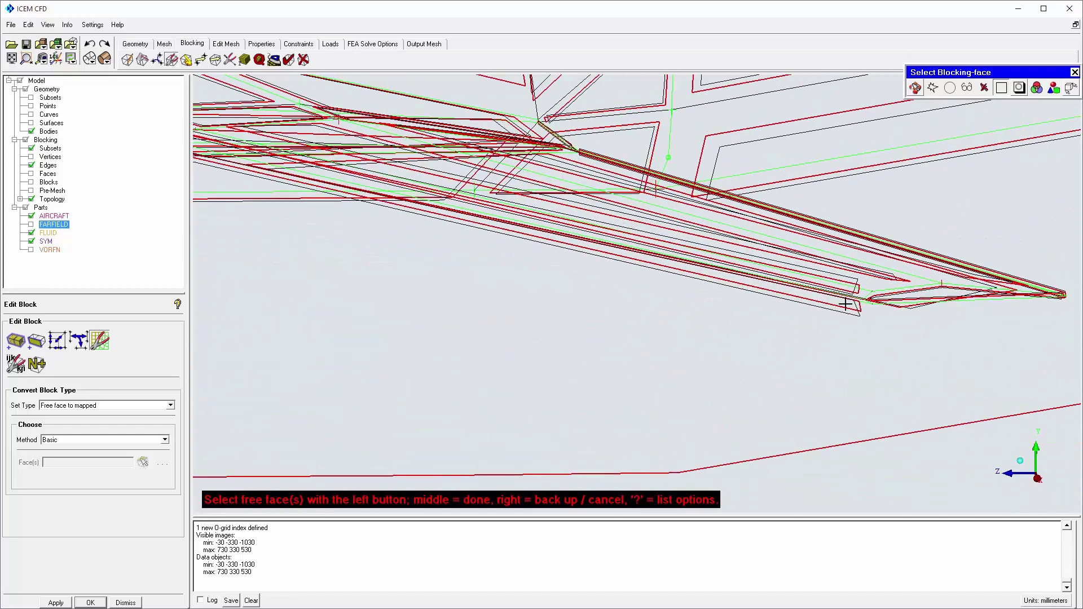
scroll(983, 289, down, 5)
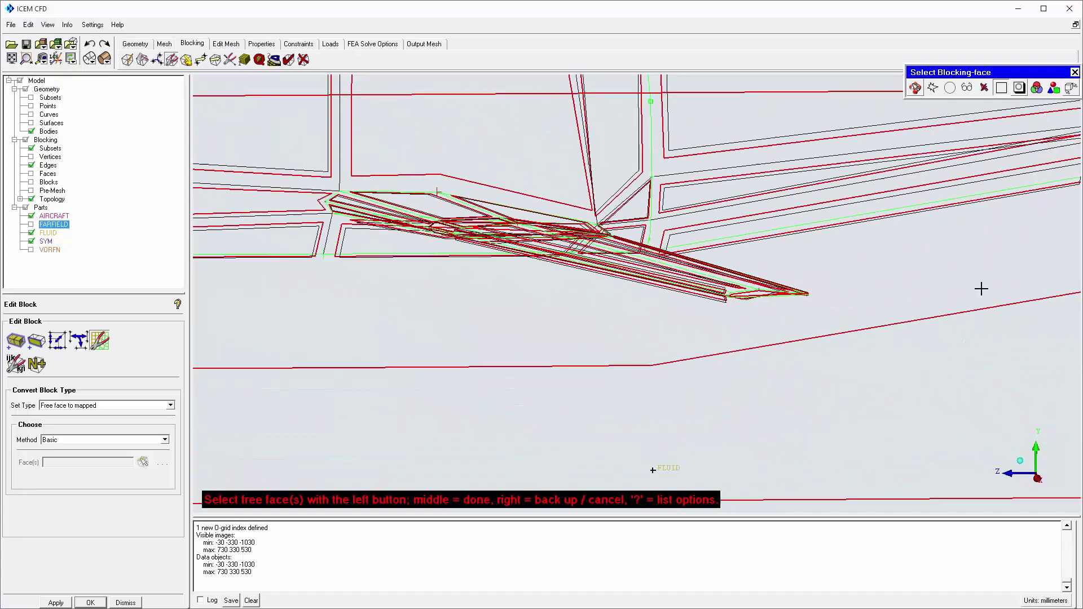
middle_click(982, 289)
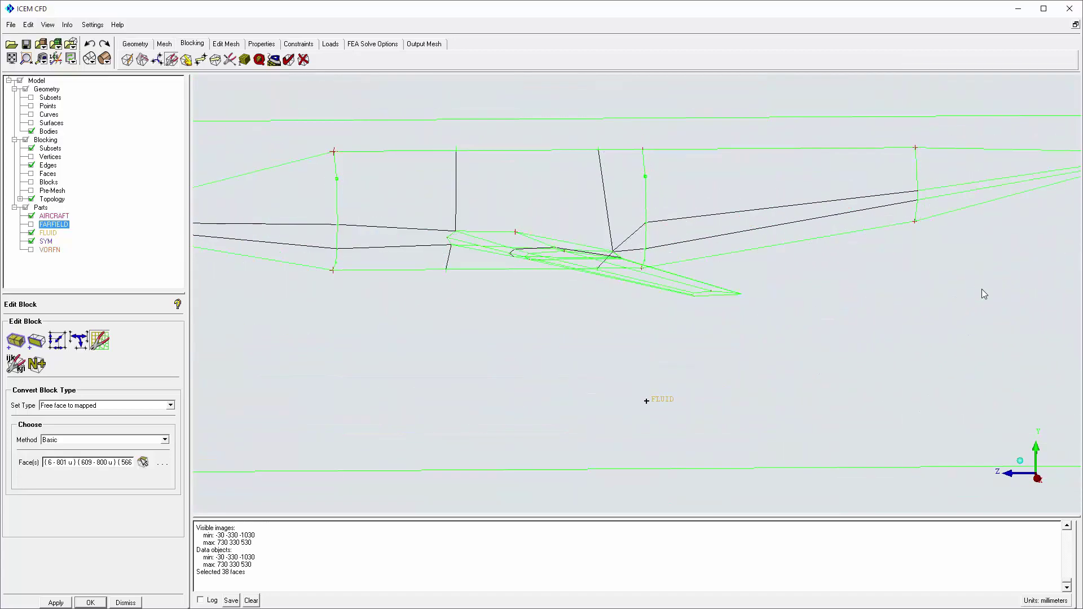
Switch to the Advanced method and convert the free face ahead of the wing root using its corners.
click(164, 440)
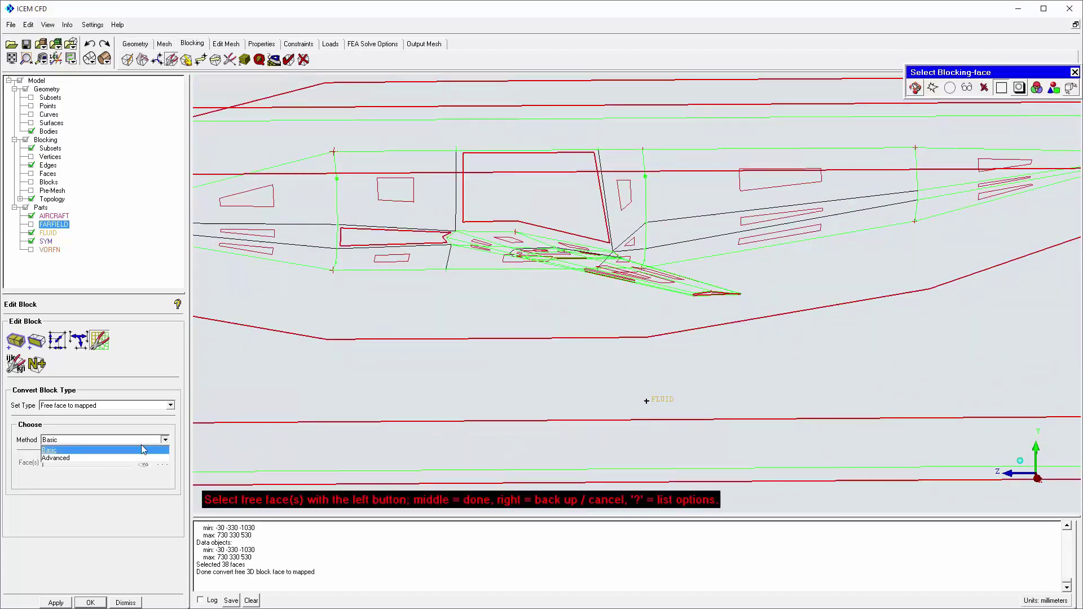
click(88, 460)
click(145, 464)
click(372, 240)
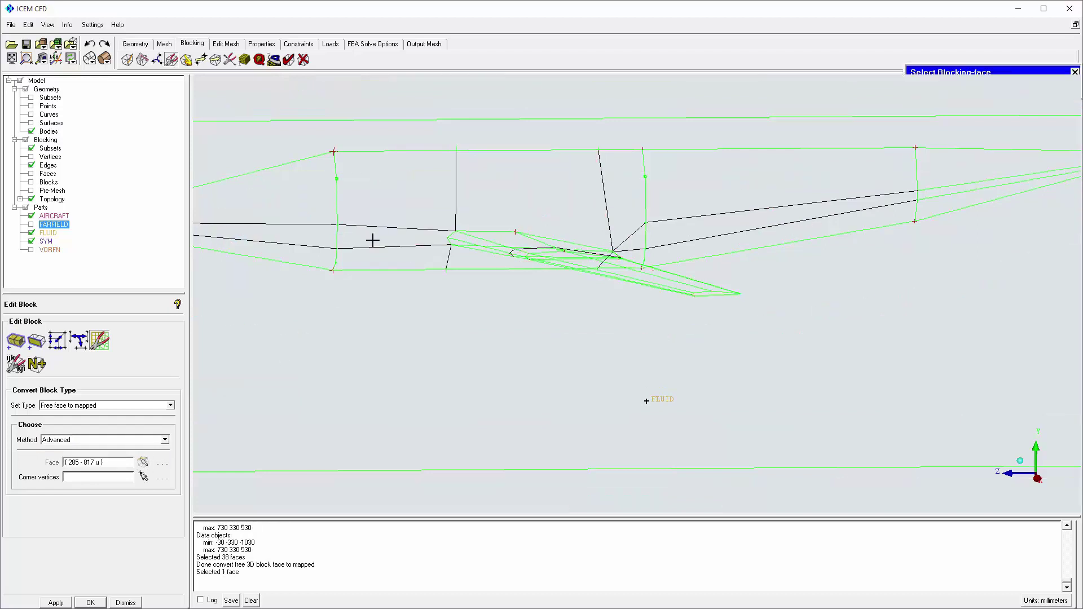
click(449, 247)
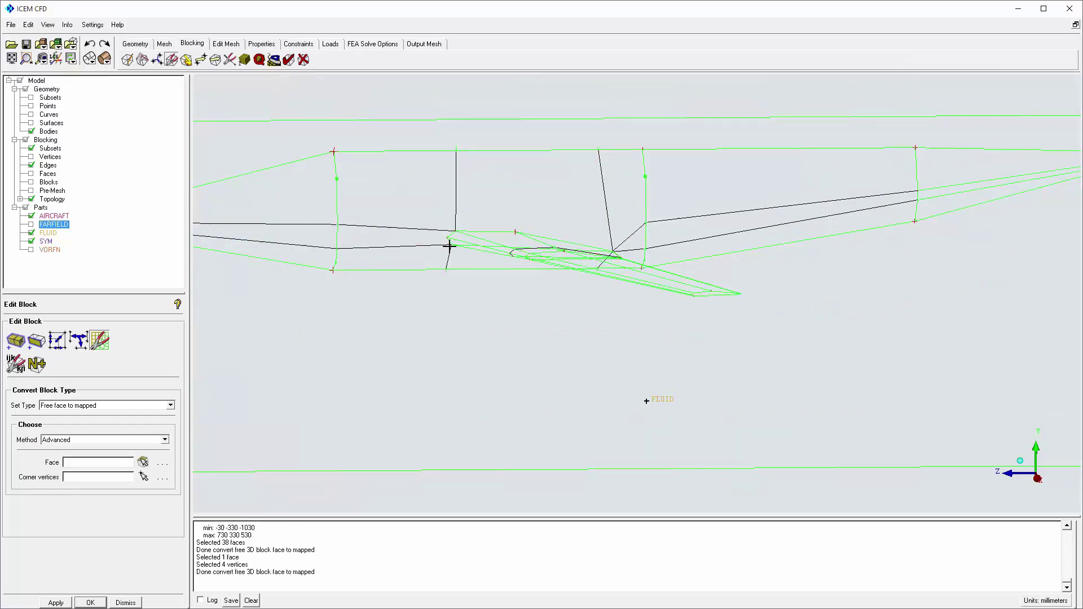
Convert the free faces above the wing root and at the wing tip, then stop picking.
click(529, 210)
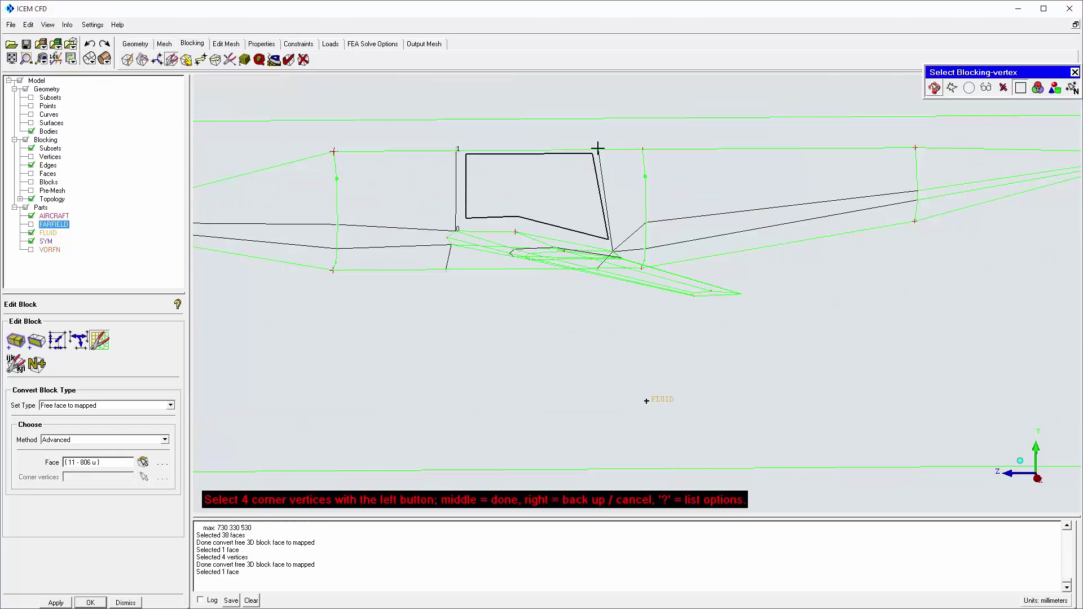
scroll(598, 148, up, 3)
click(576, 187)
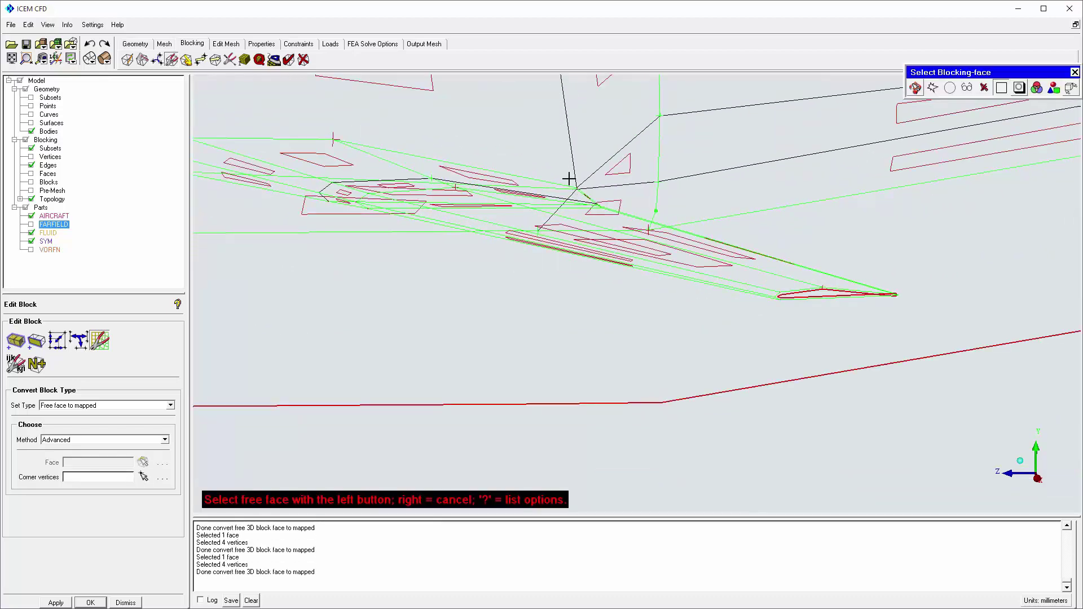
scroll(984, 300, up, 2)
click(893, 292)
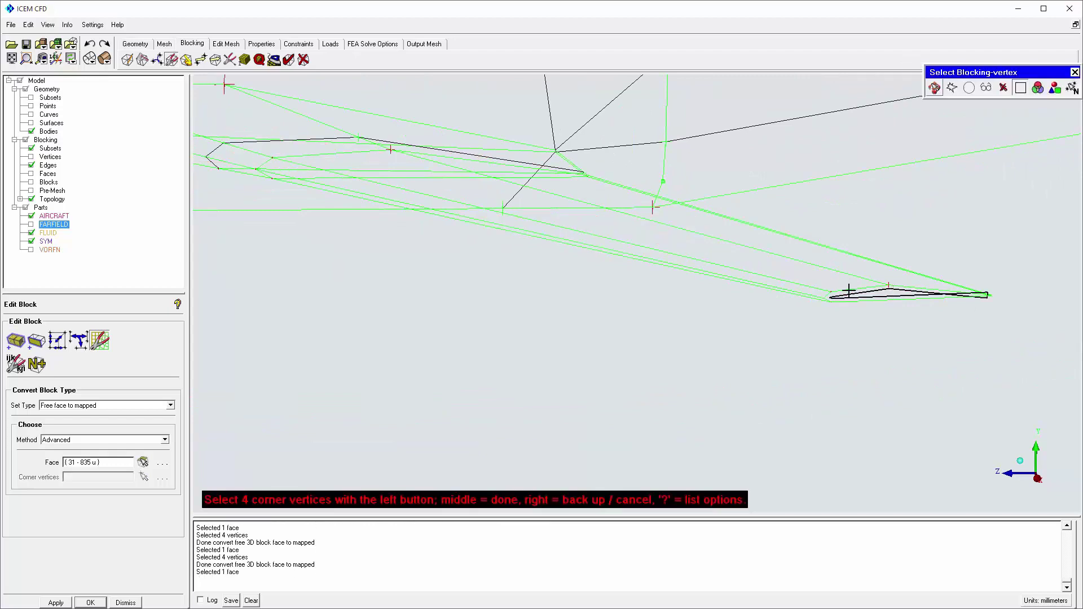
scroll(1001, 288, up, 1)
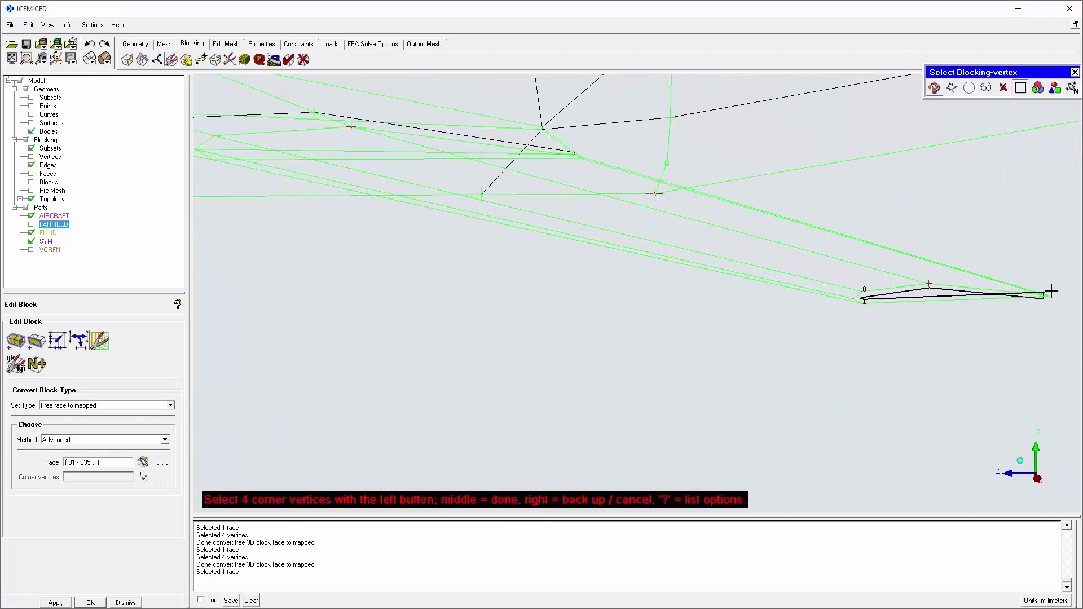
click(1050, 298)
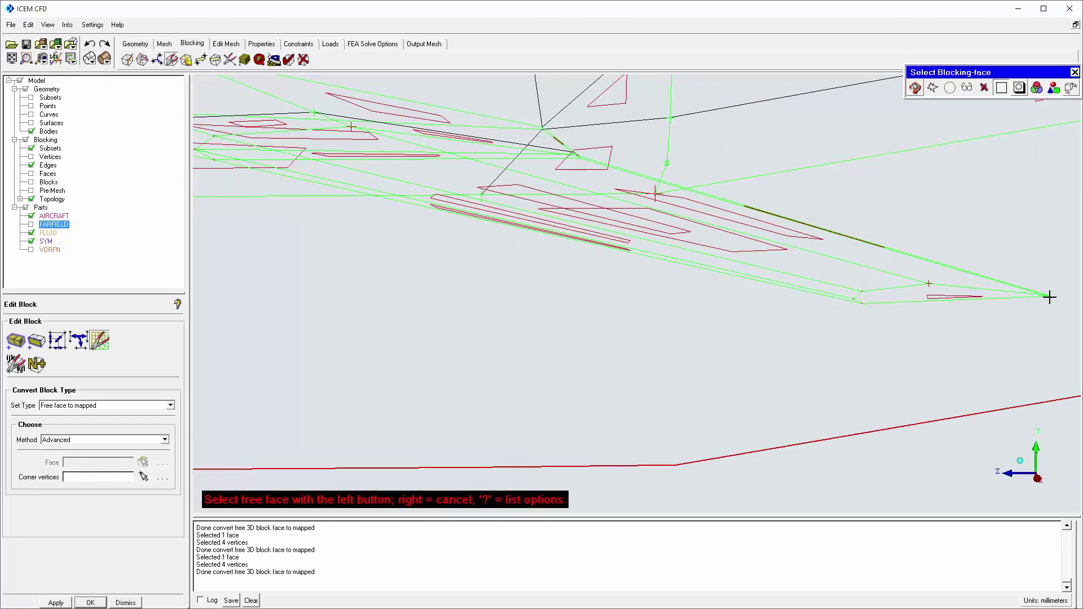
right_click(1051, 300)
scroll(681, 376, down, 6)
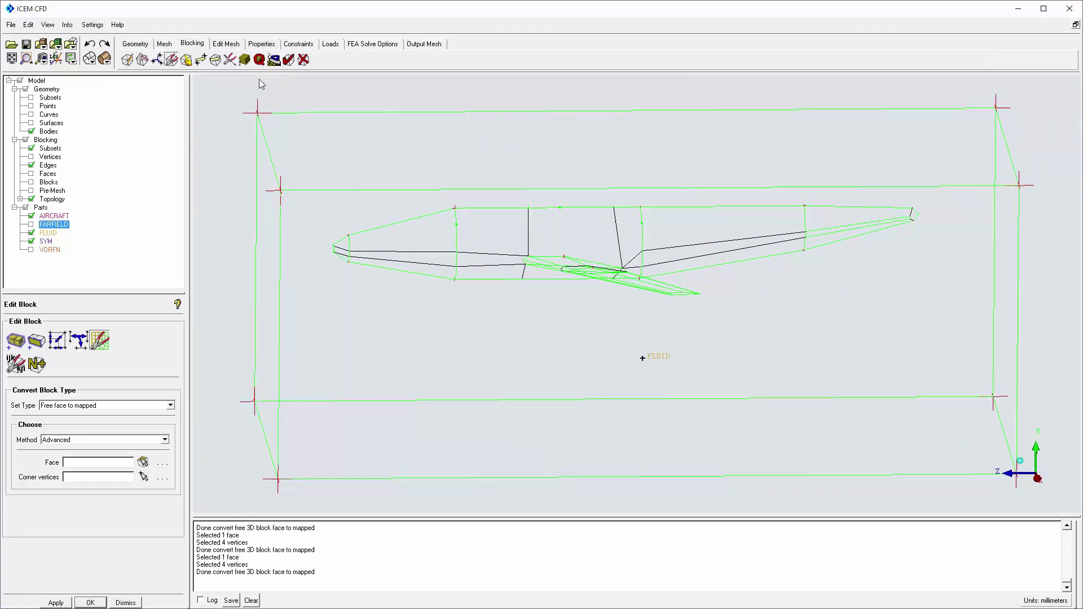
Update all pre-mesh sizes and display the recomputed pre-mesh: 84652 nodes, 28070 quads, 890 hexas.
click(245, 60)
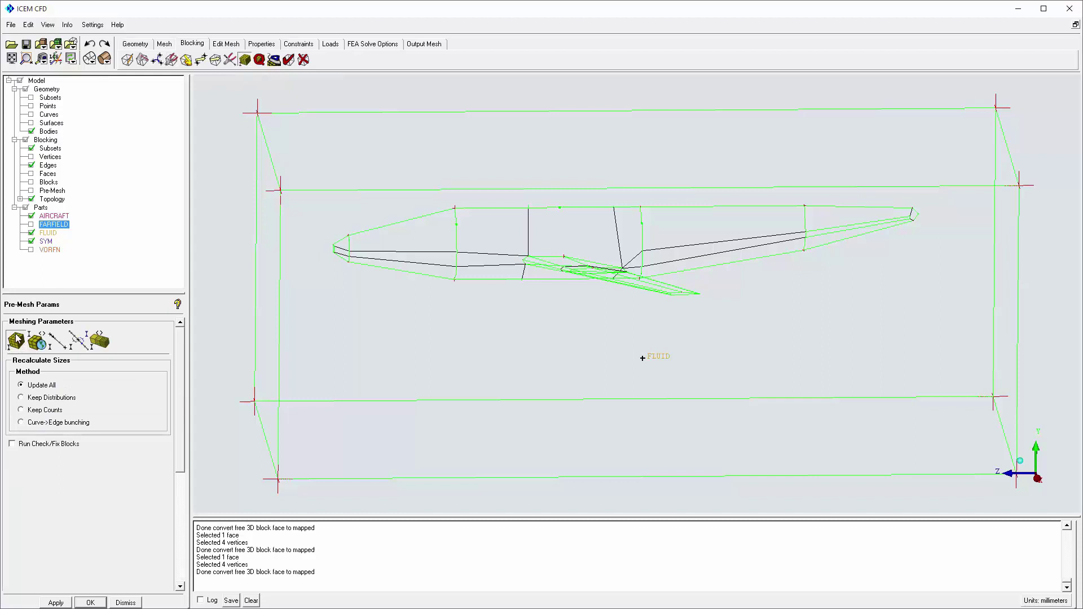
click(70, 602)
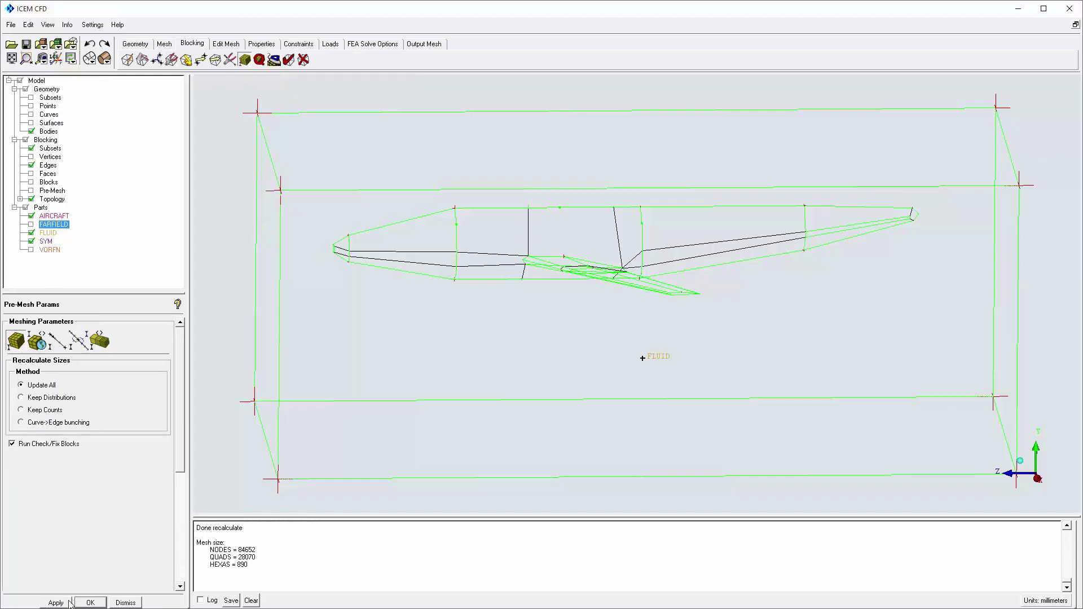
click(32, 191)
click(439, 377)
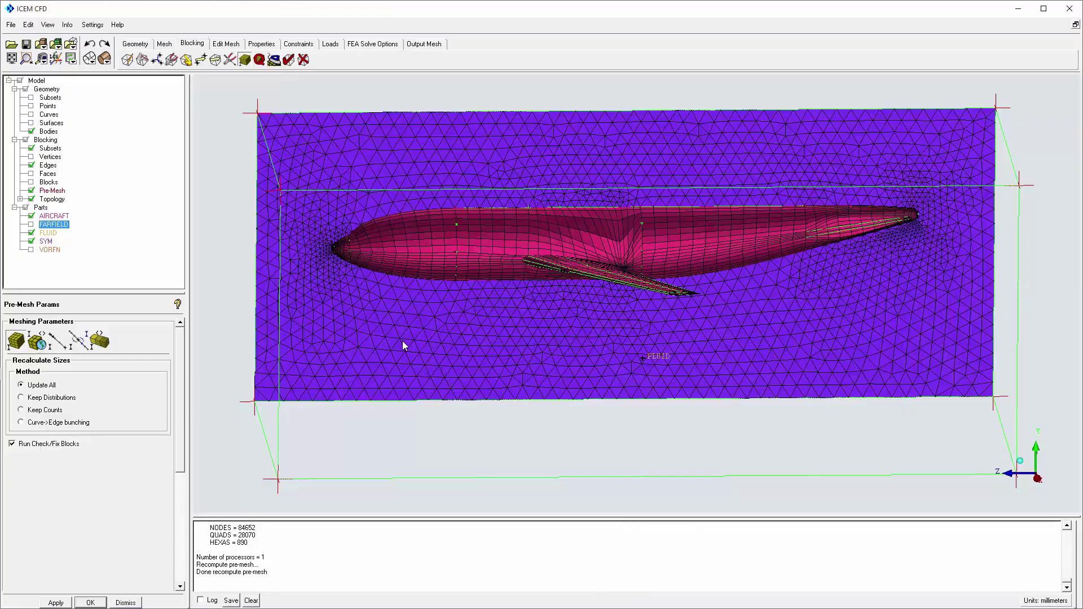
drag(403, 344, 430, 350)
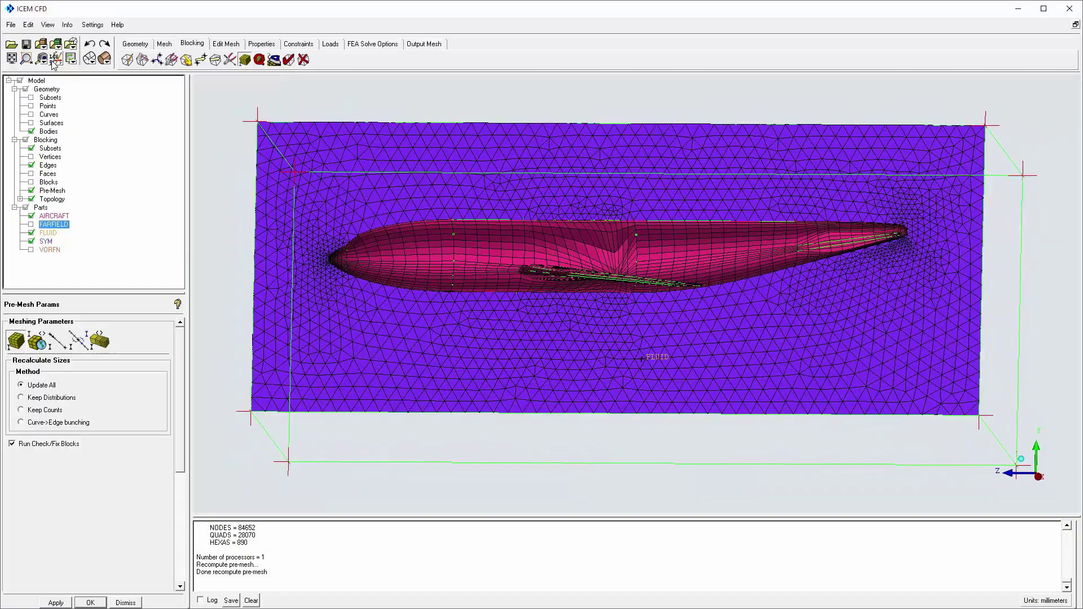